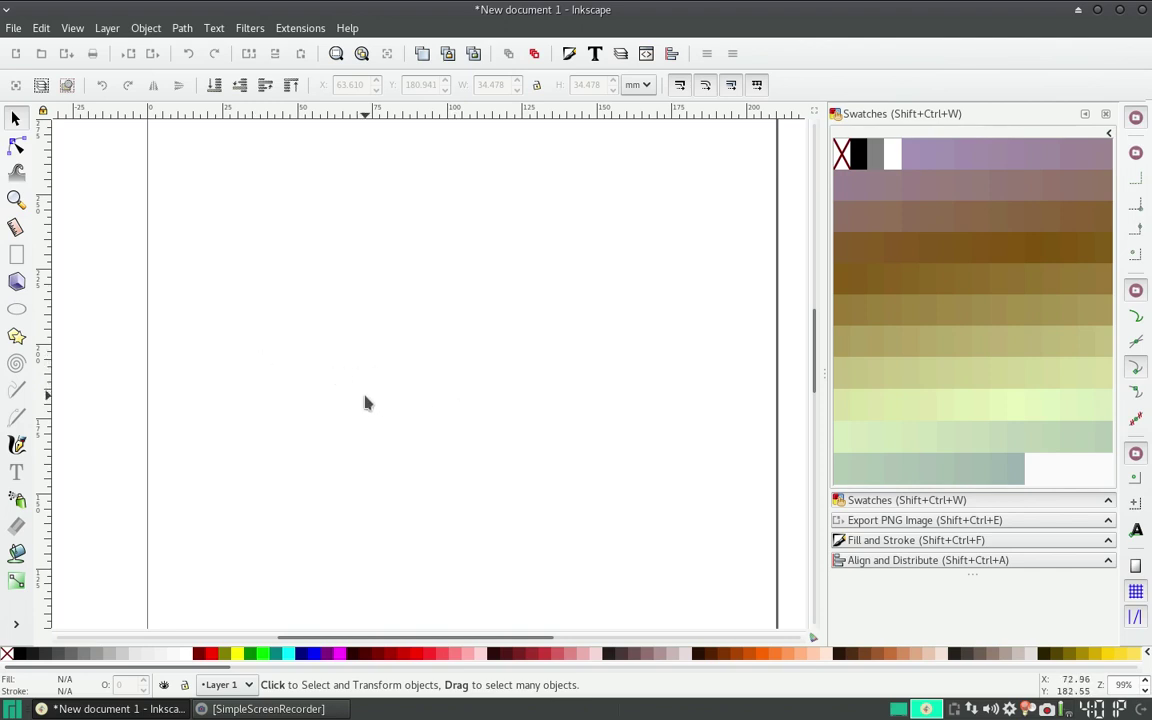
Pick the Ellipse/Circle tool from the toolbox.
left_click(16, 309)
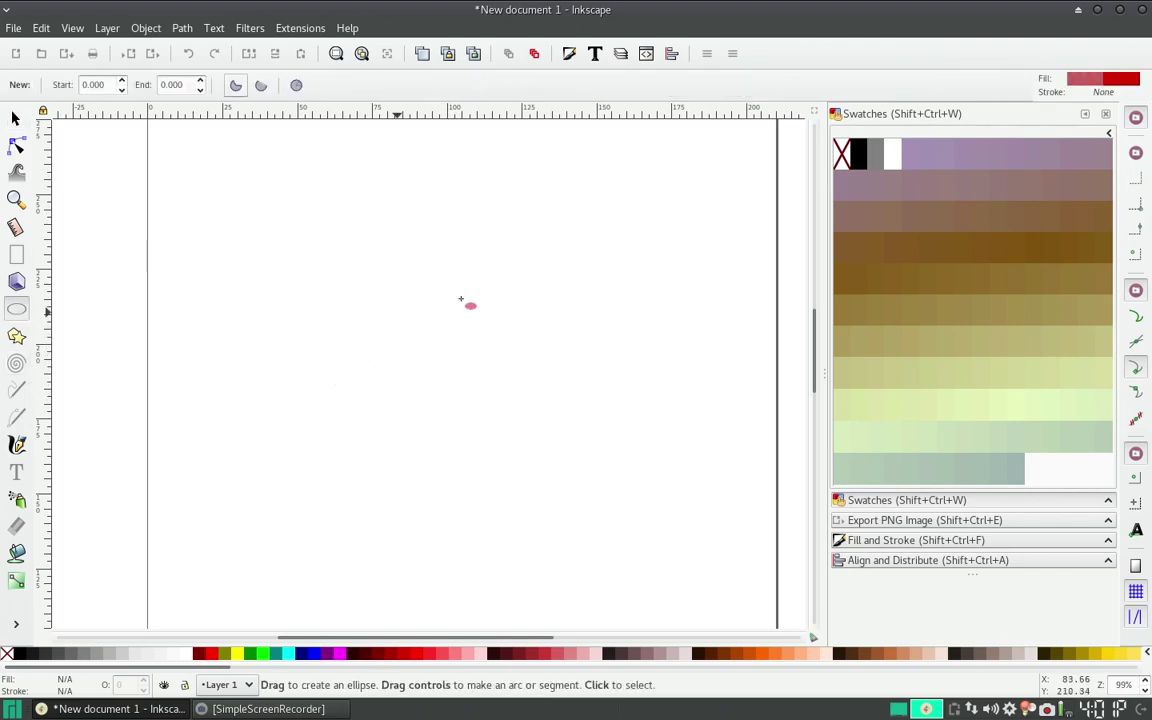
Draw a 51.583 mm pink circle and convert it to a 4-node path.
left_click_drag(354, 259, 544, 413)
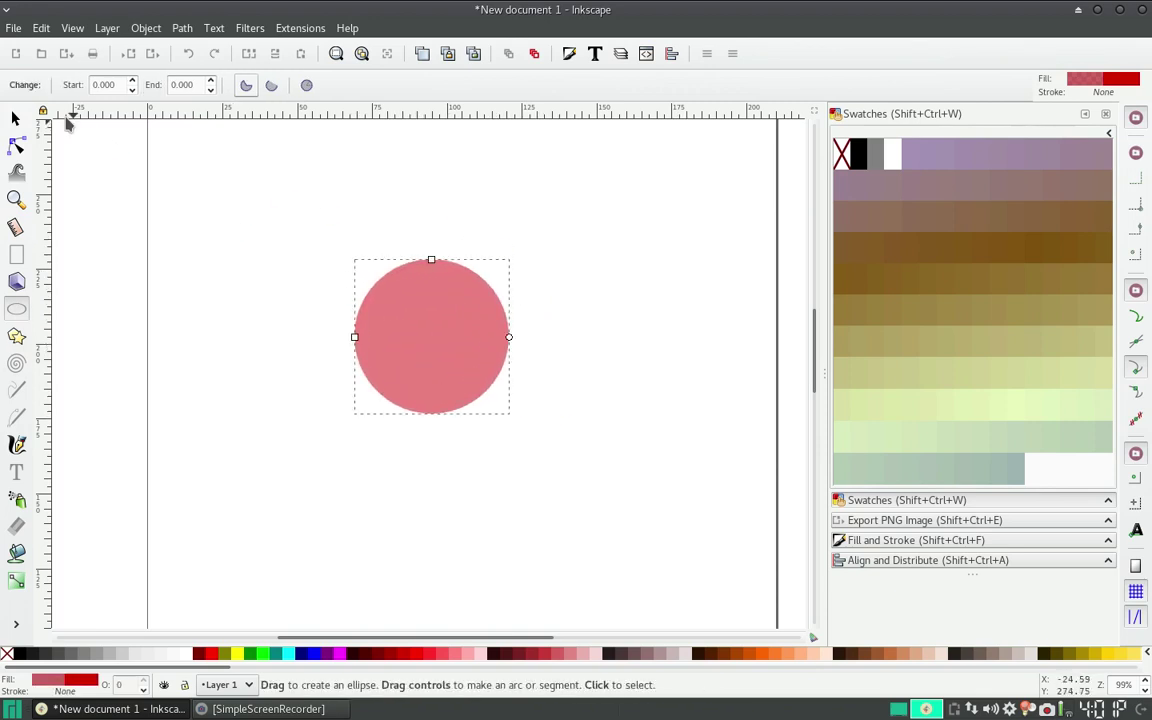
left_click(16, 119)
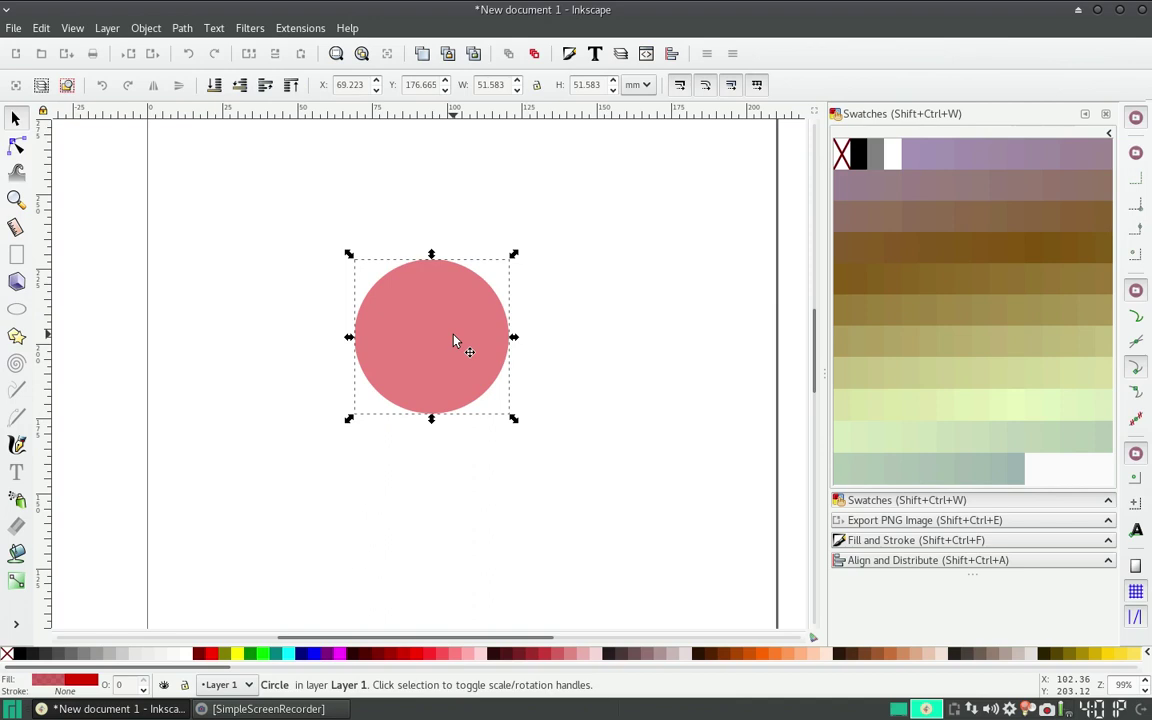
key("ctrl+shift+c")
left_click(182, 29)
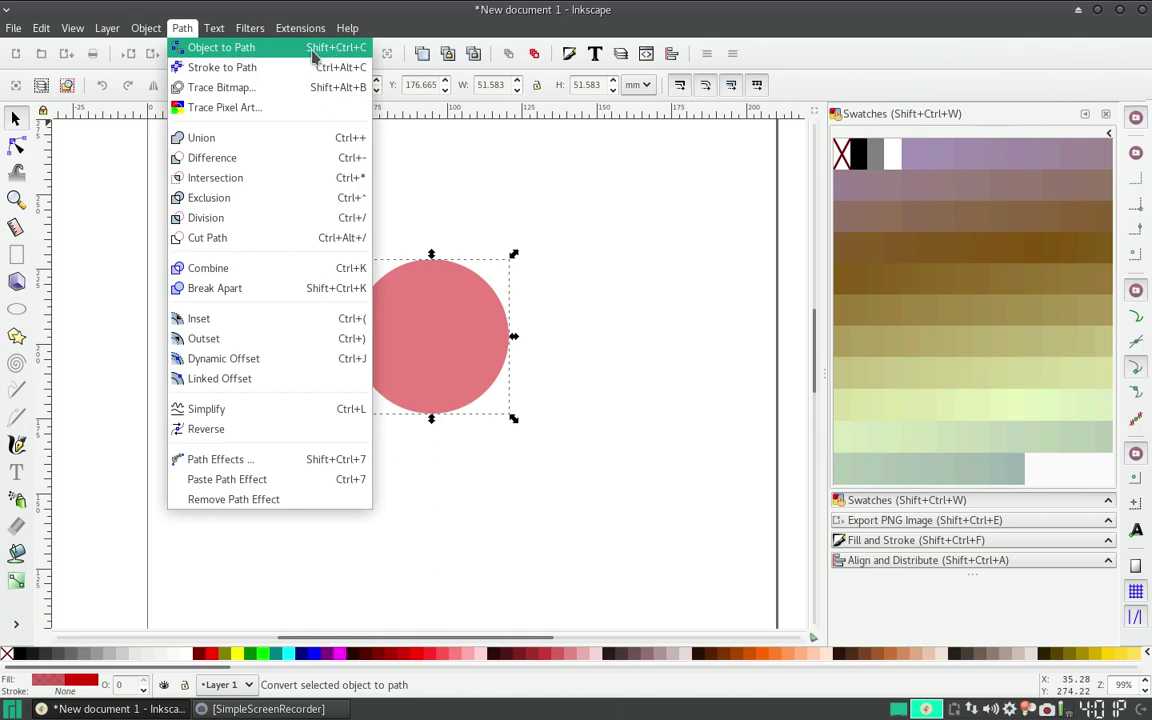
left_click(347, 49)
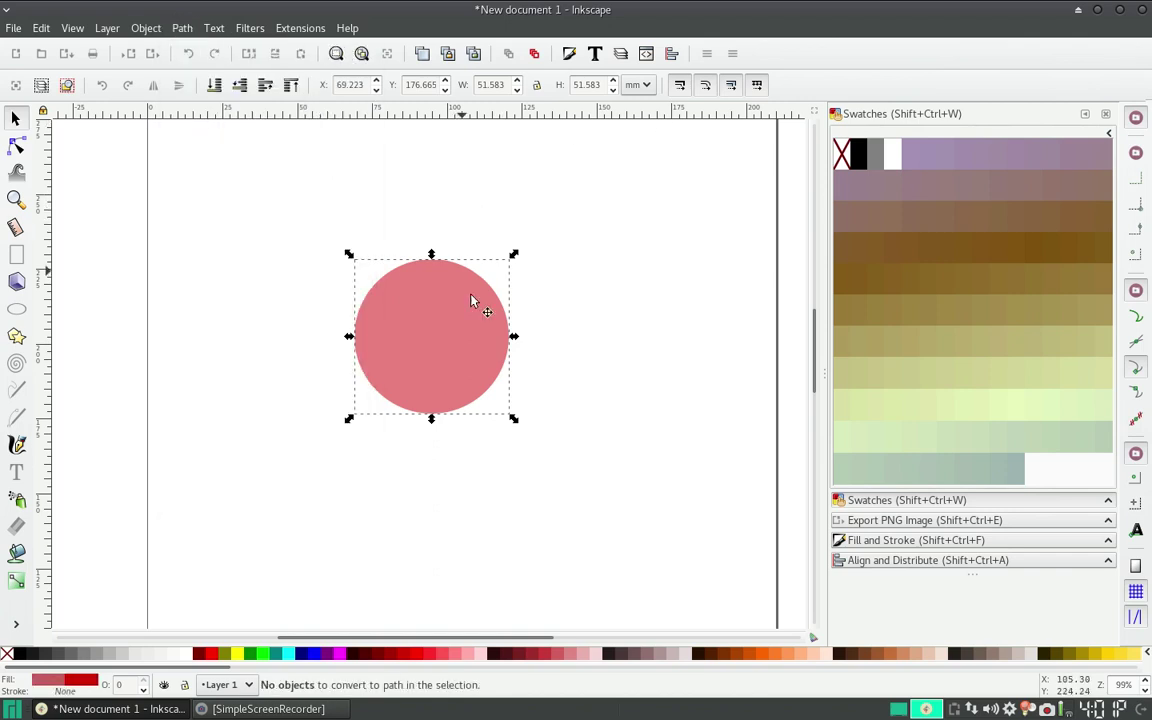
left_click(16, 146)
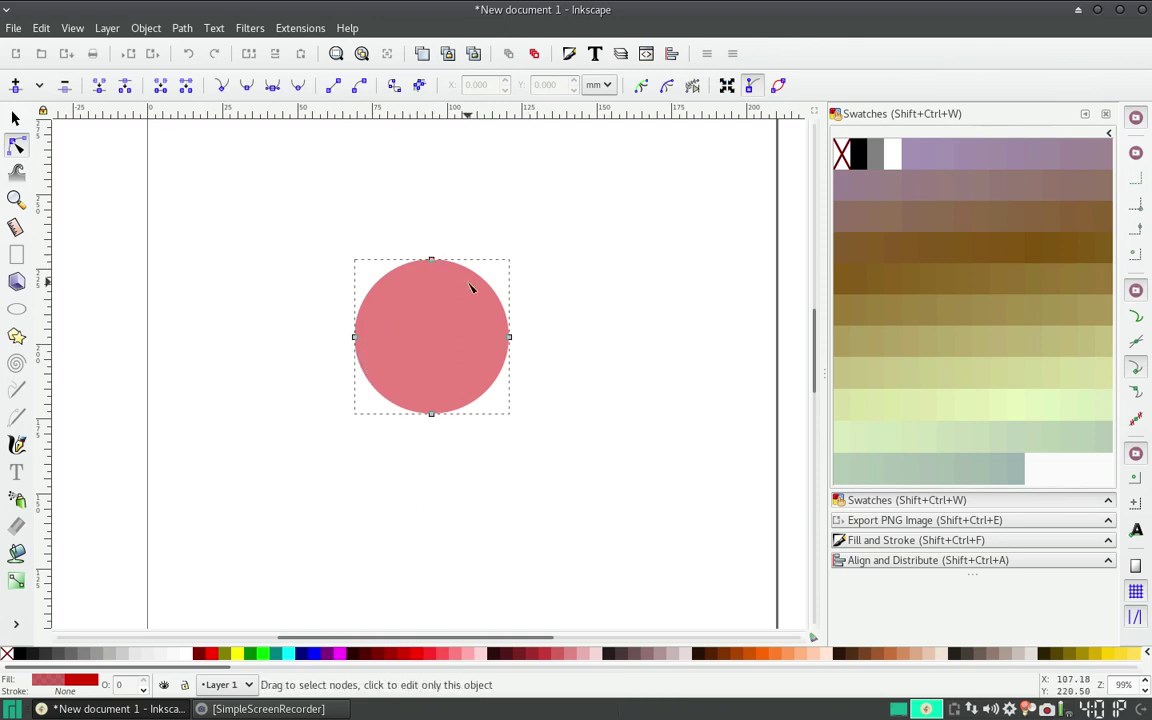
left_click(15, 118)
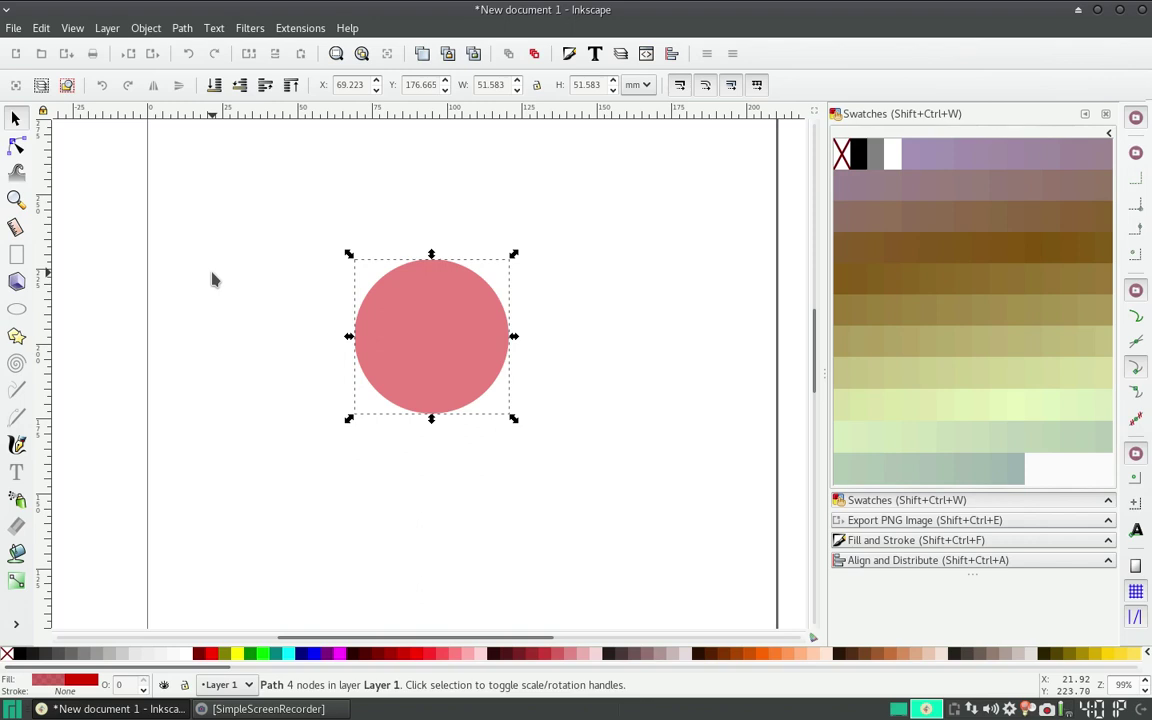
Open Modify Path > Add Nodes, keeping By max. segment length at 10.0 px, 2 segments.
left_click(302, 29)
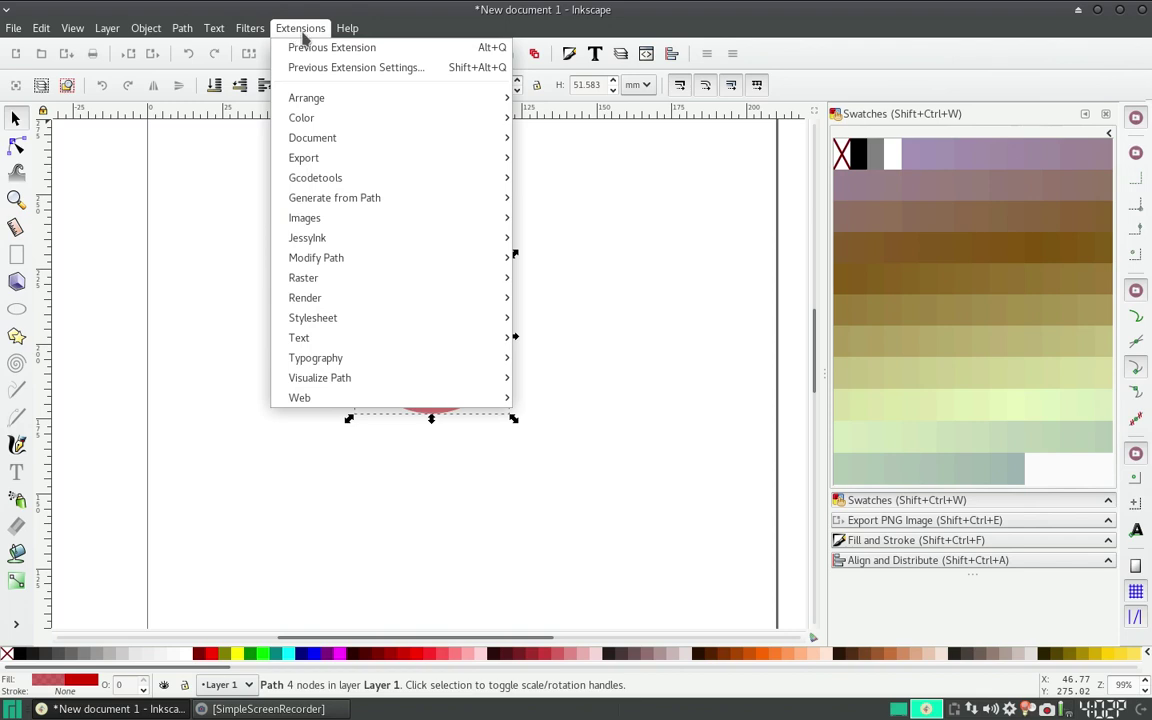
mouse_move(316, 258)
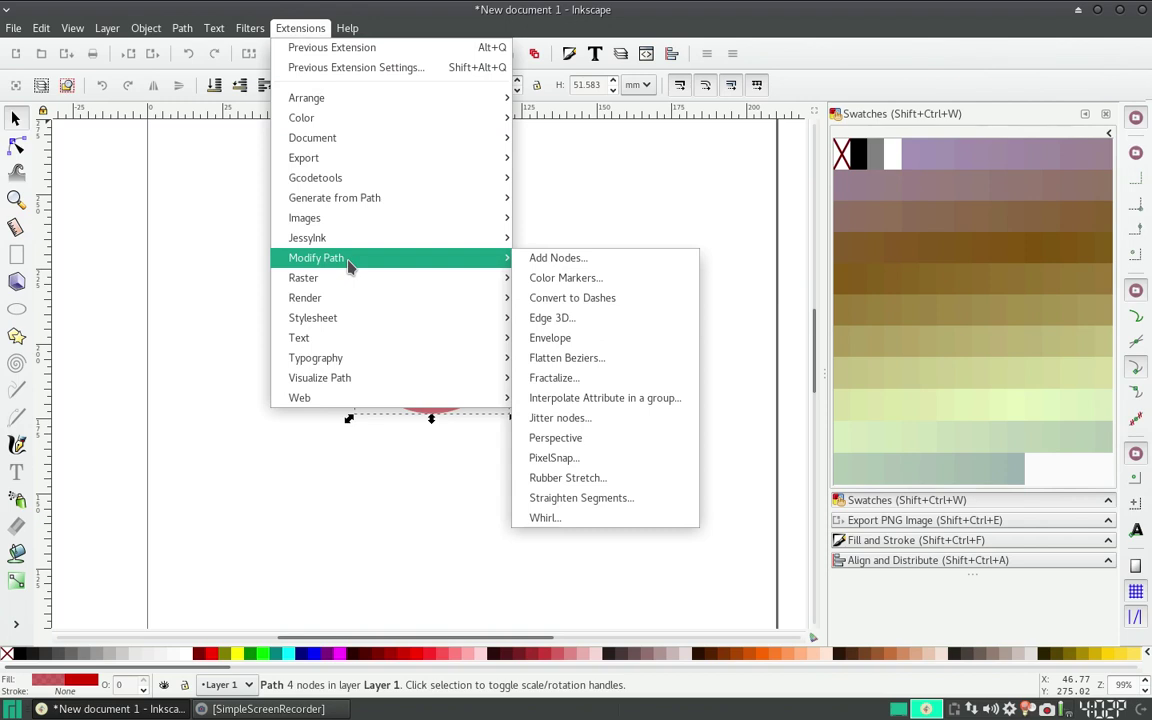
left_click(605, 263)
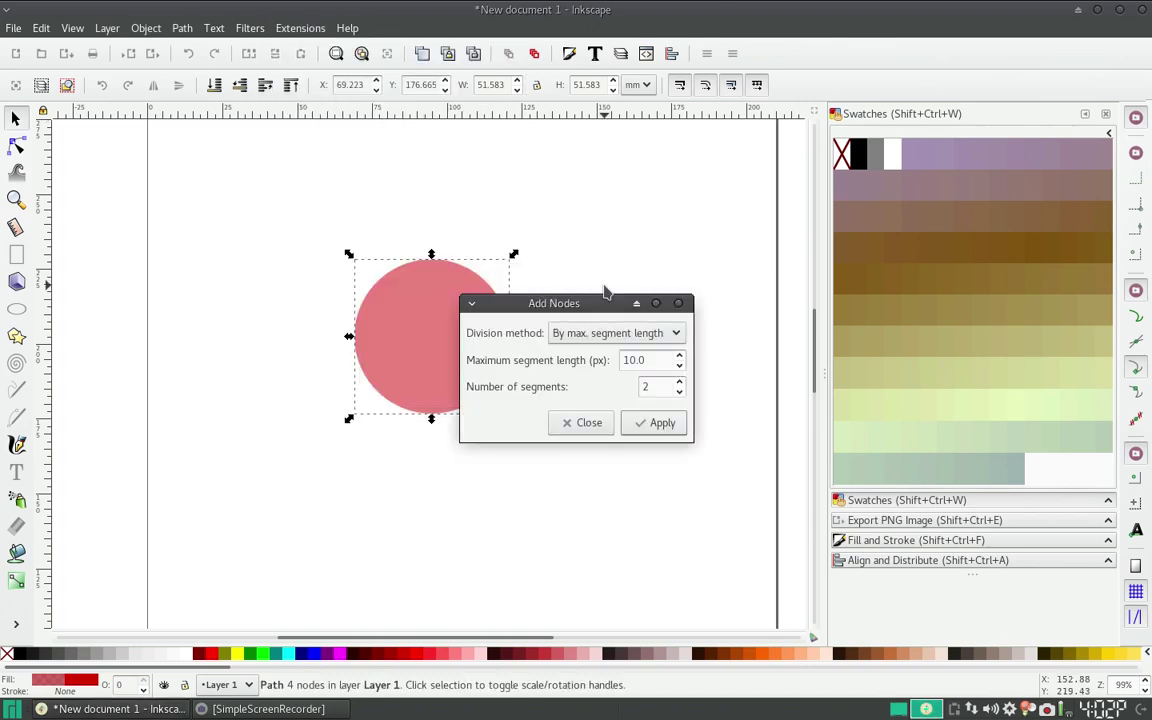
left_click_drag(589, 304, 442, 101)
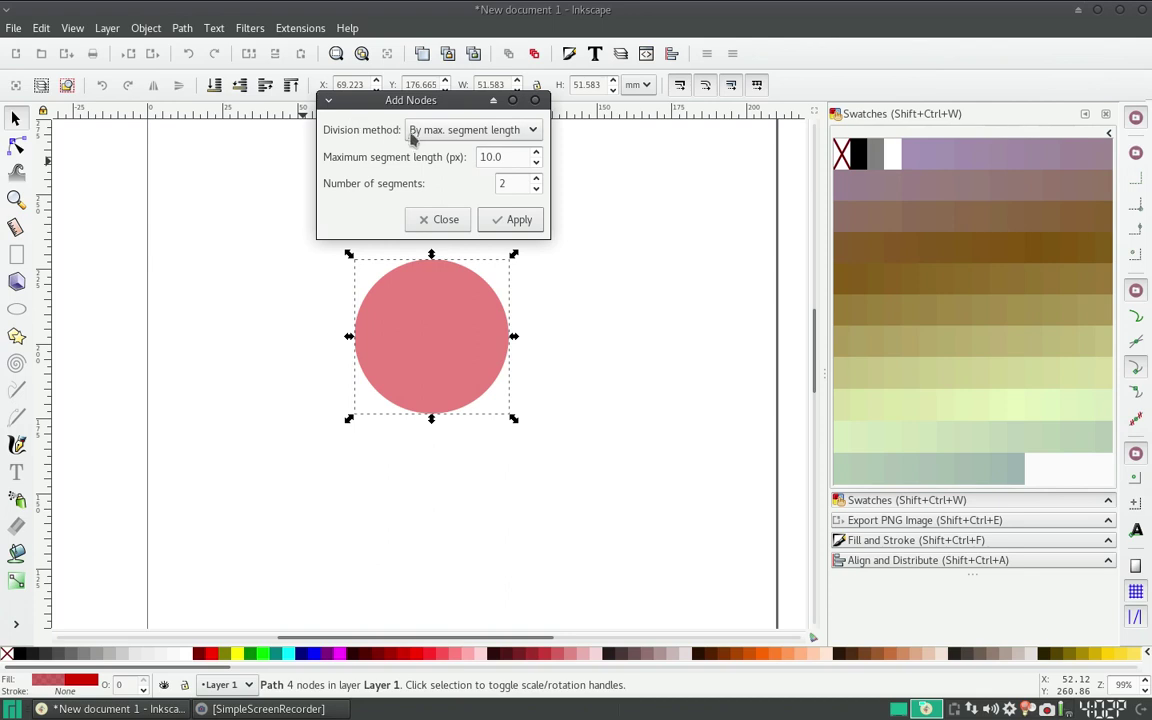
left_click(467, 133)
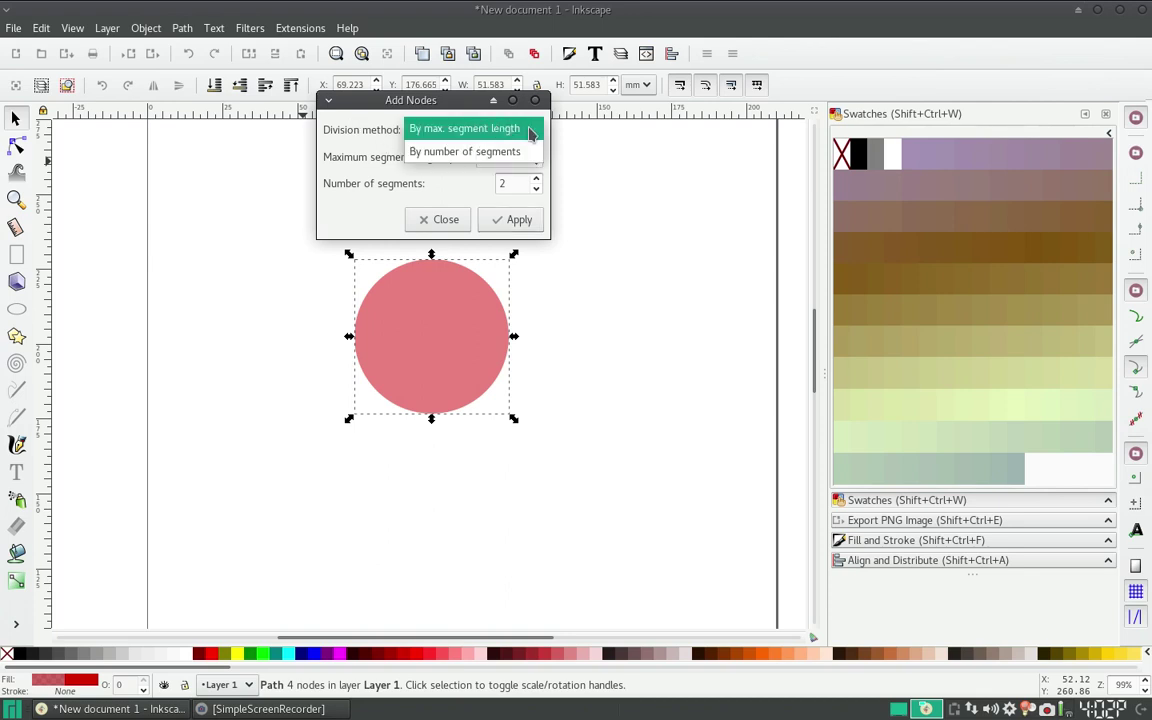
left_click(338, 145)
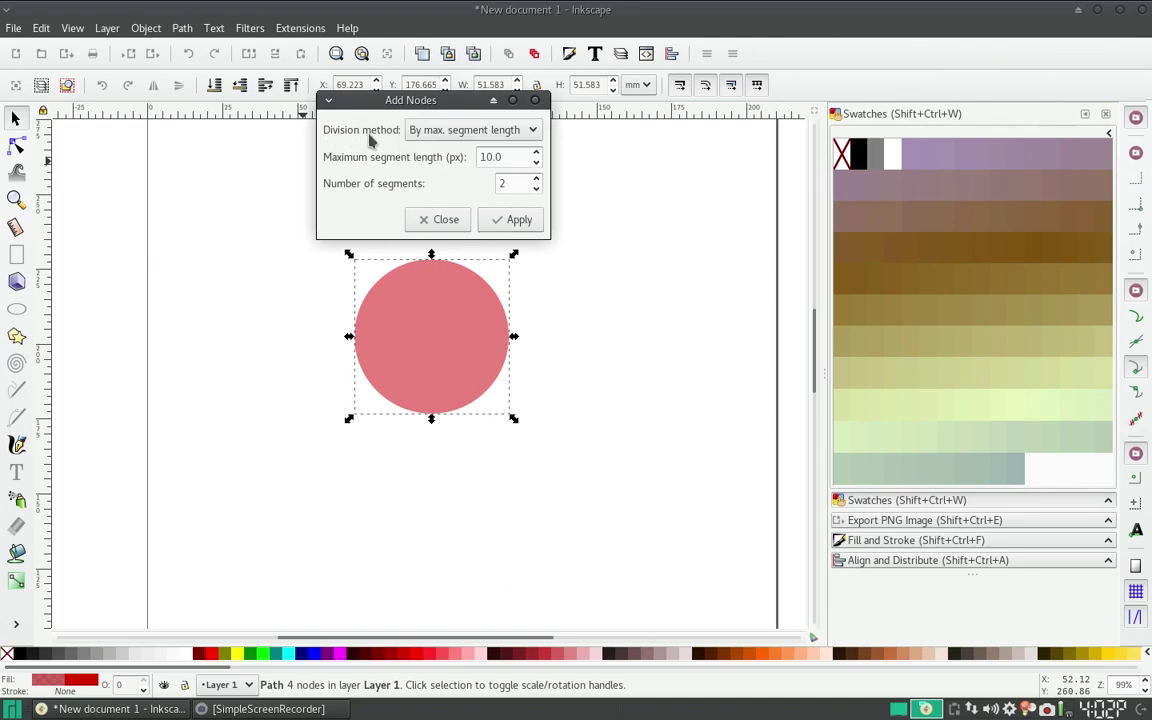
left_click(477, 134)
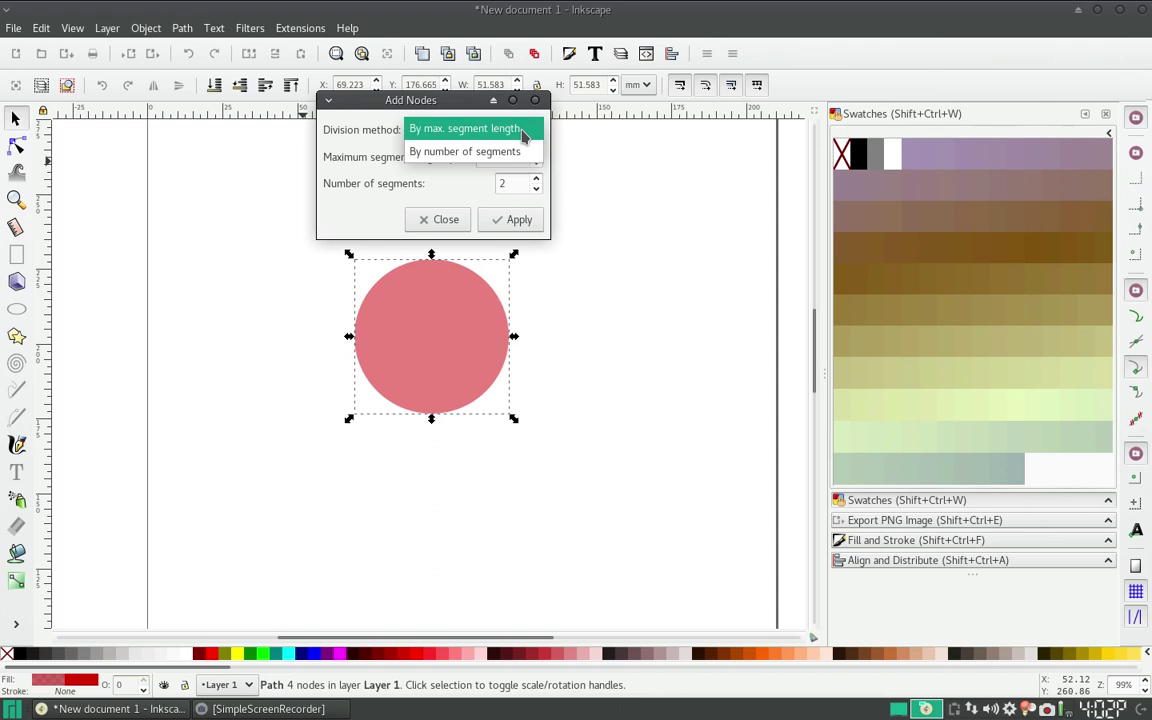
left_click(523, 135)
left_click(523, 135)
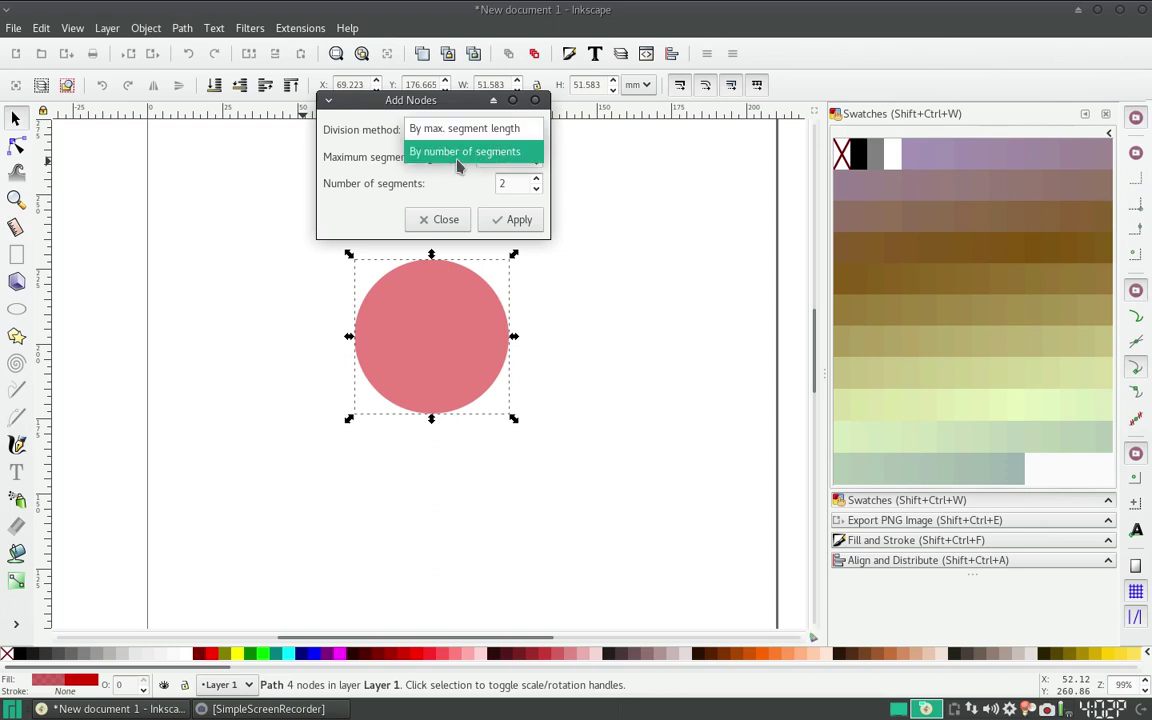
left_click(428, 339)
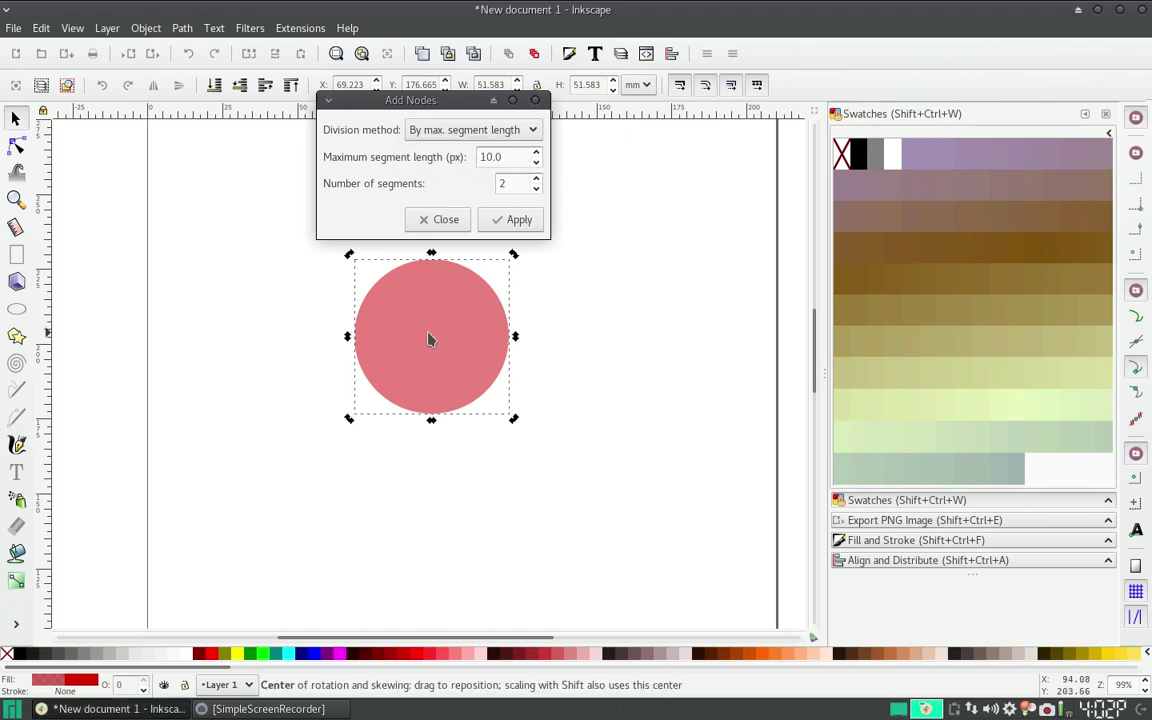
key("n")
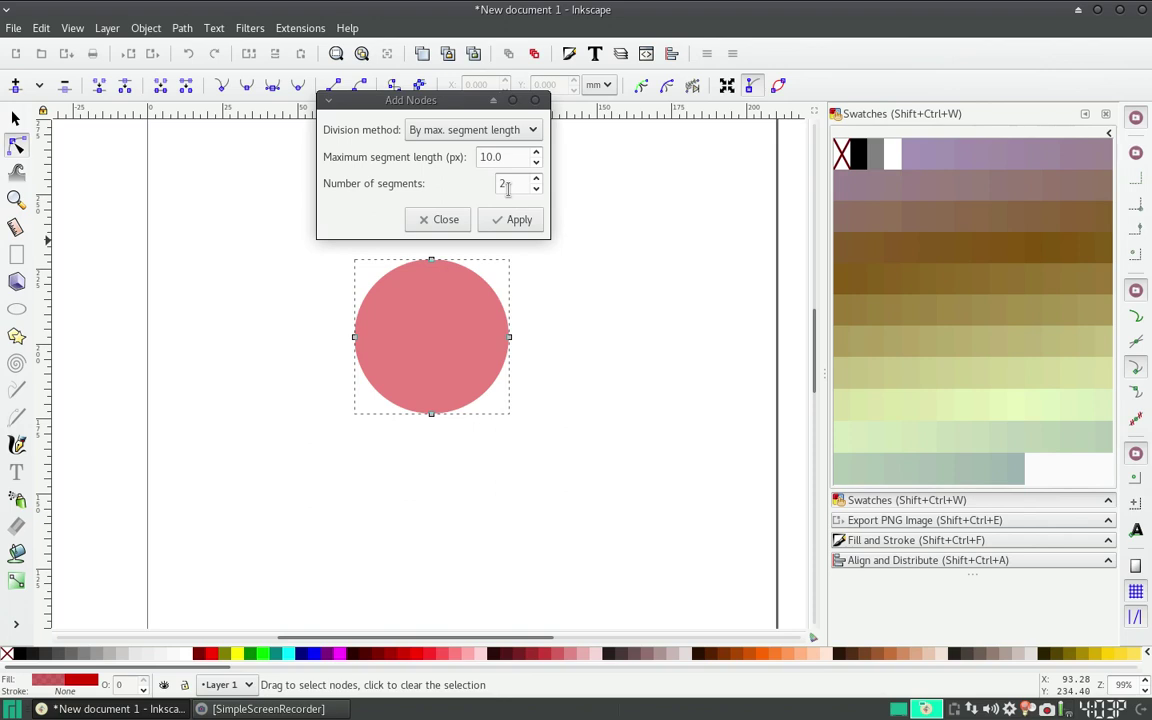
Try Add Nodes with a 1.0 px maximum segment length, then undo it.
left_click(357, 162)
type("1.0")
key("Tab")
type("1")
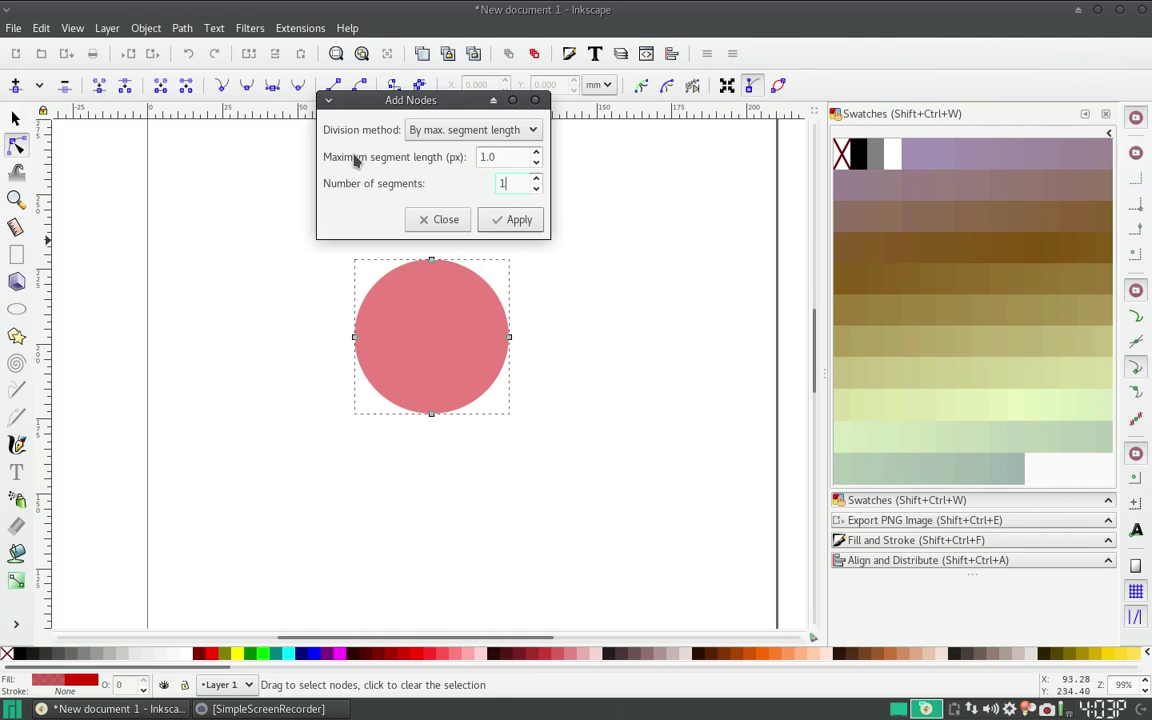
left_click(519, 221)
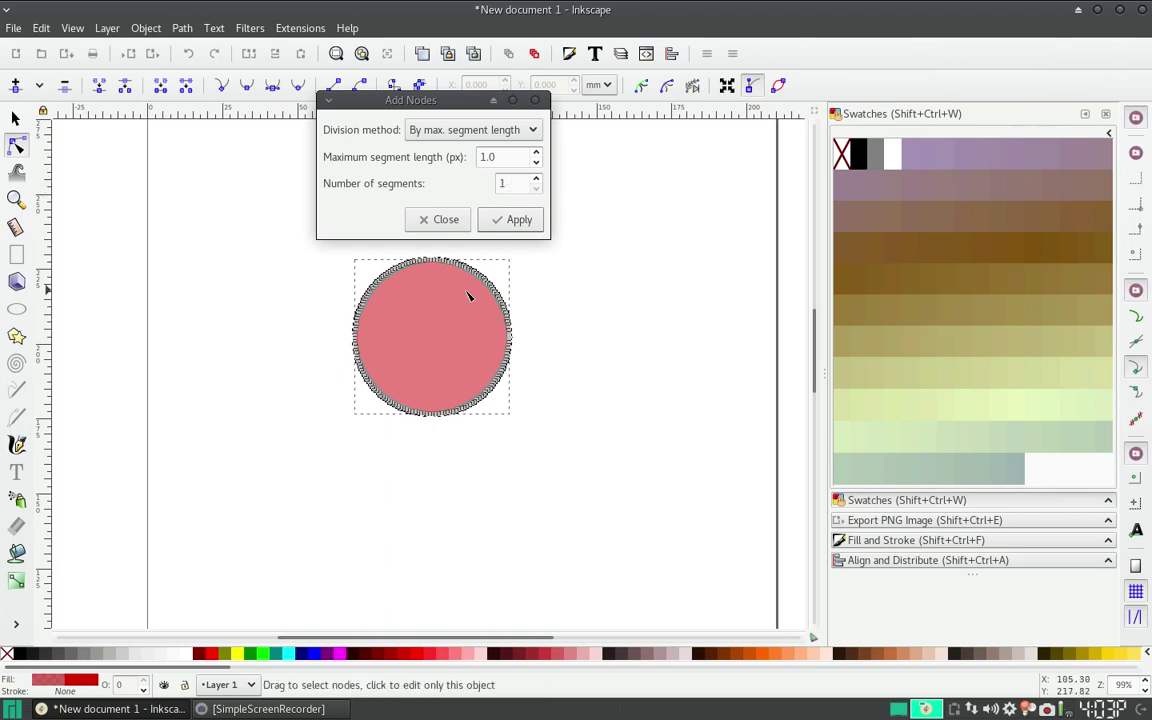
key("ctrl+z")
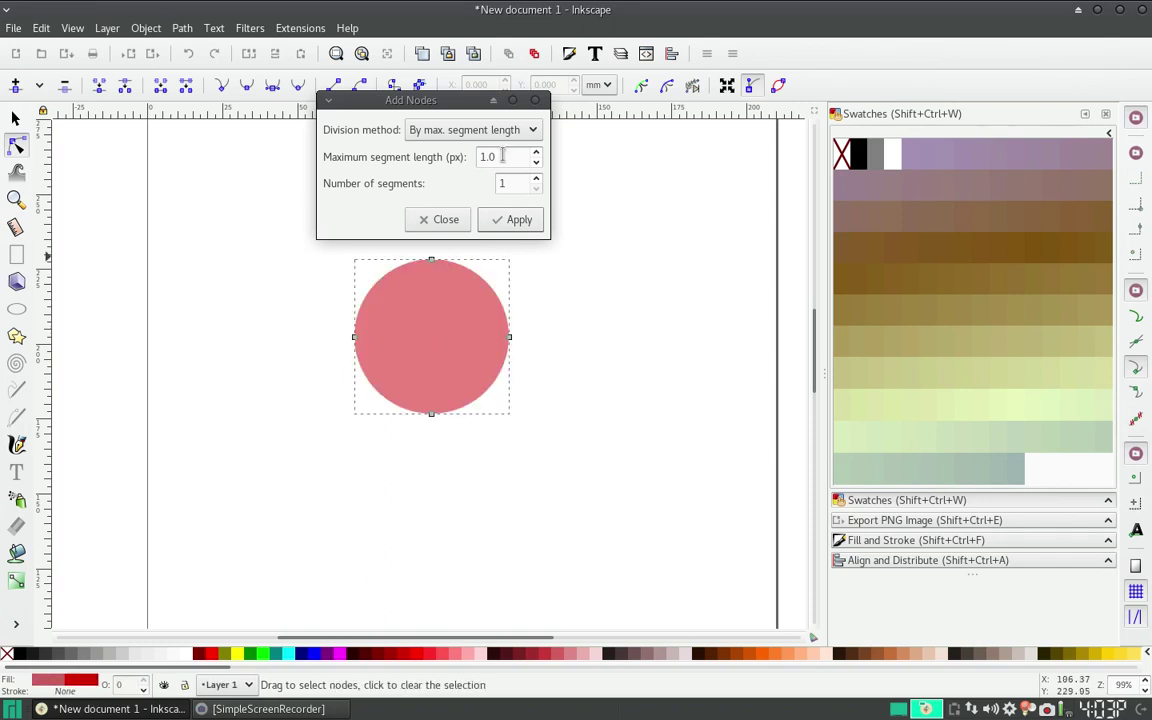
Reapply Add Nodes with a 10 px maximum segment length and inspect the nodes.
left_click(413, 146)
type("10")
key("Tab")
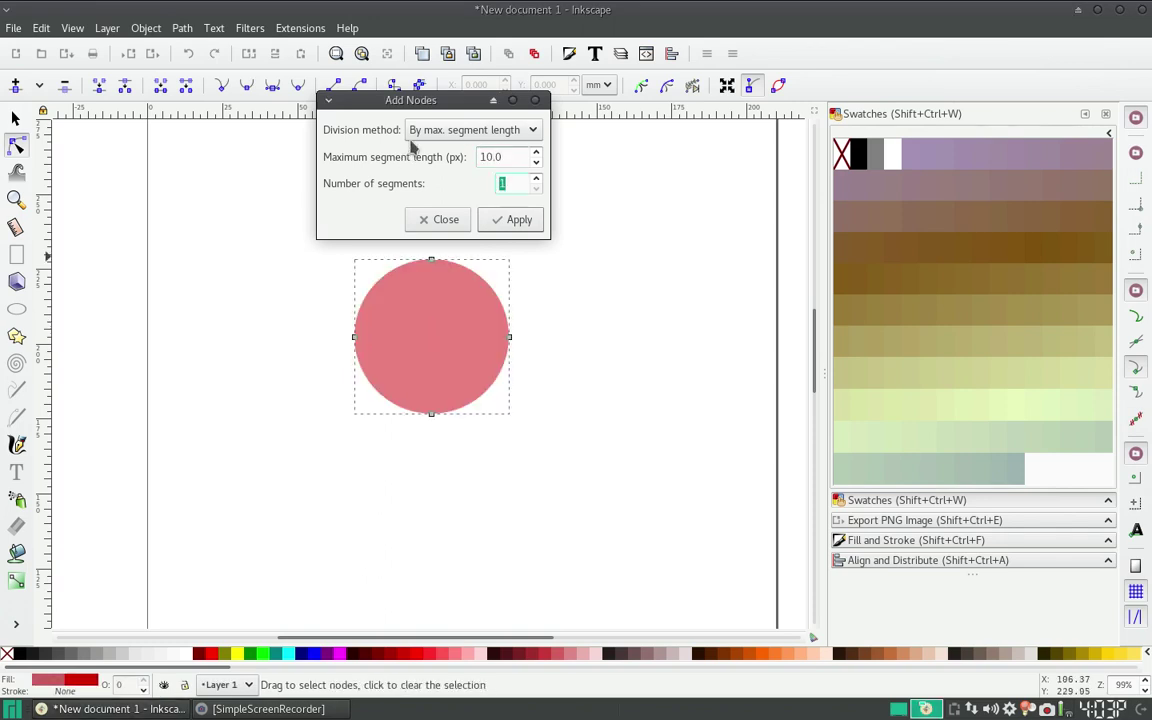
left_click(517, 220)
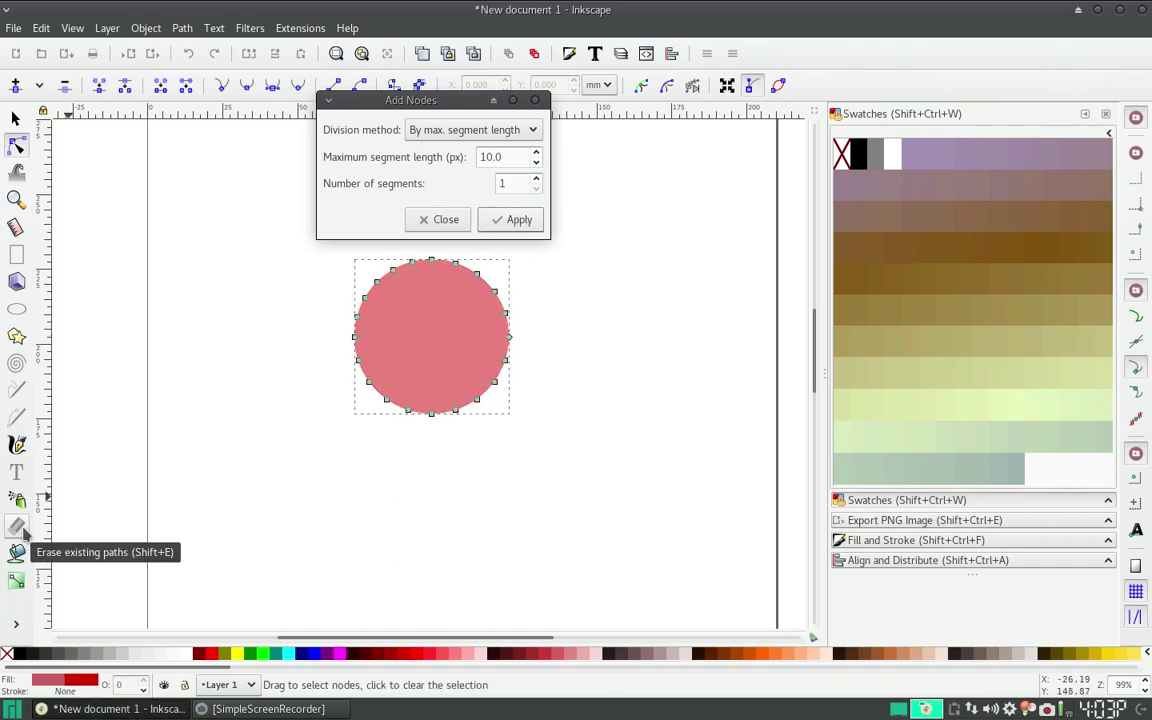
left_click(540, 220)
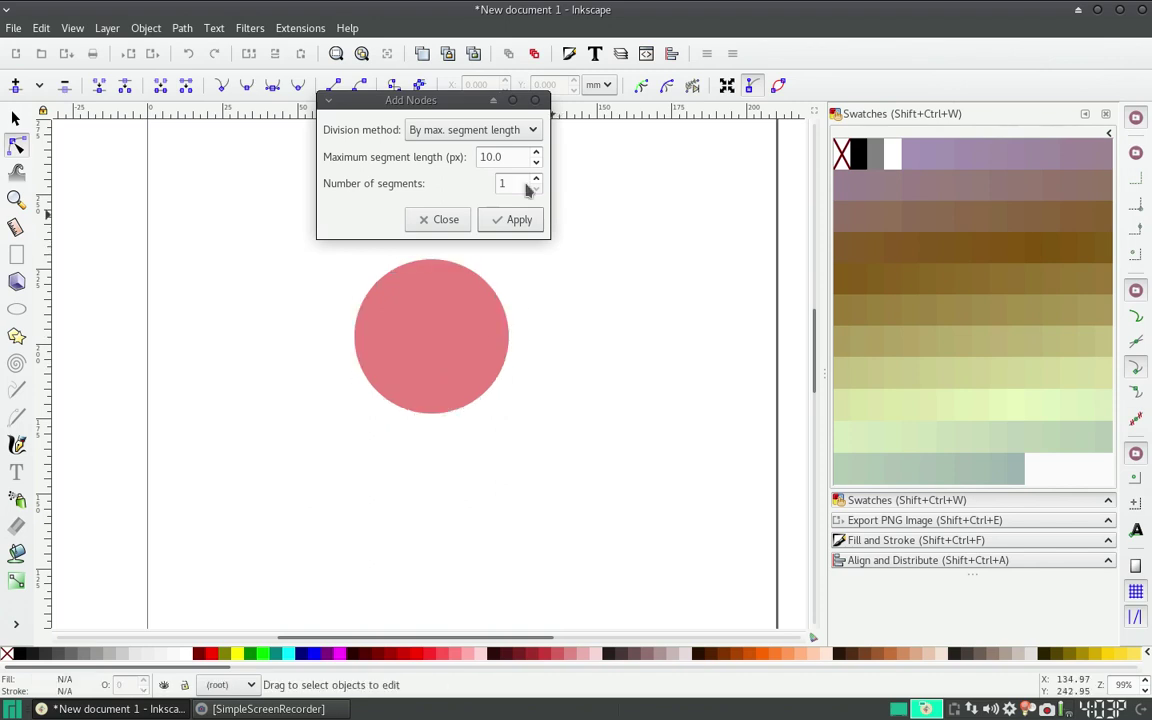
type("10")
key("shift+Tab")
type("1")
key("Tab")
left_click(507, 219)
left_click(448, 313)
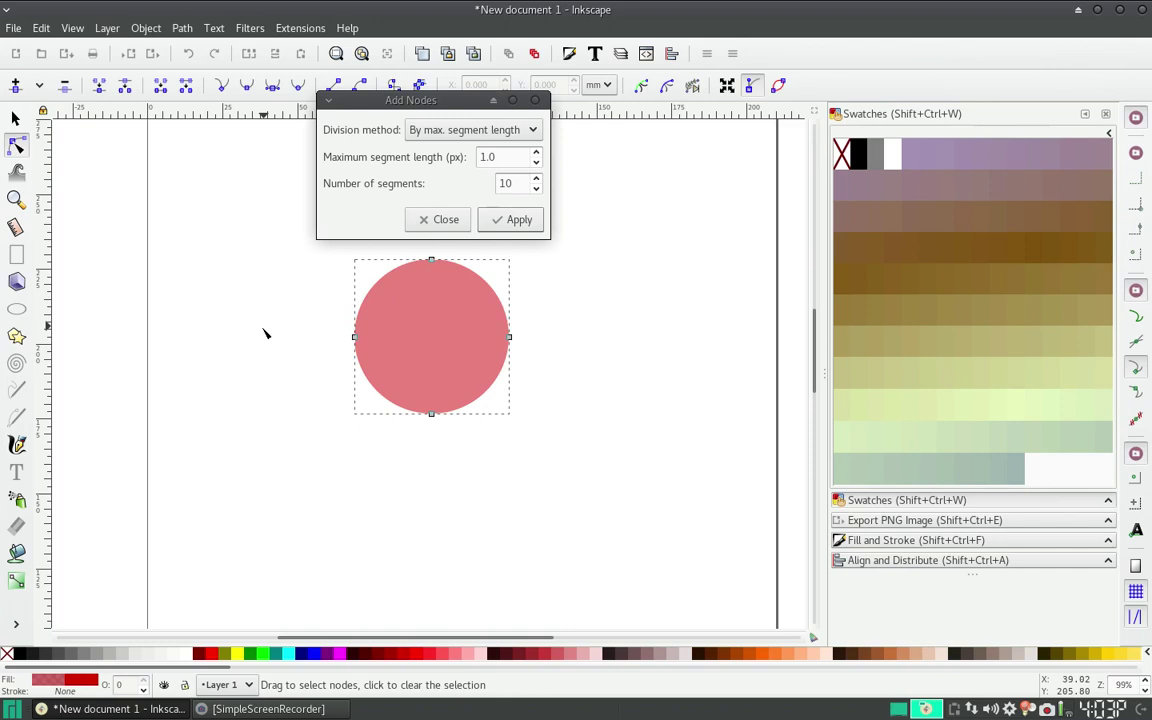
Apply 10 px length with 2 segments for a 23-node circle, then set segments to 3.
left_click_drag(506, 159, 459, 162)
type("10")
key("Tab")
type("2")
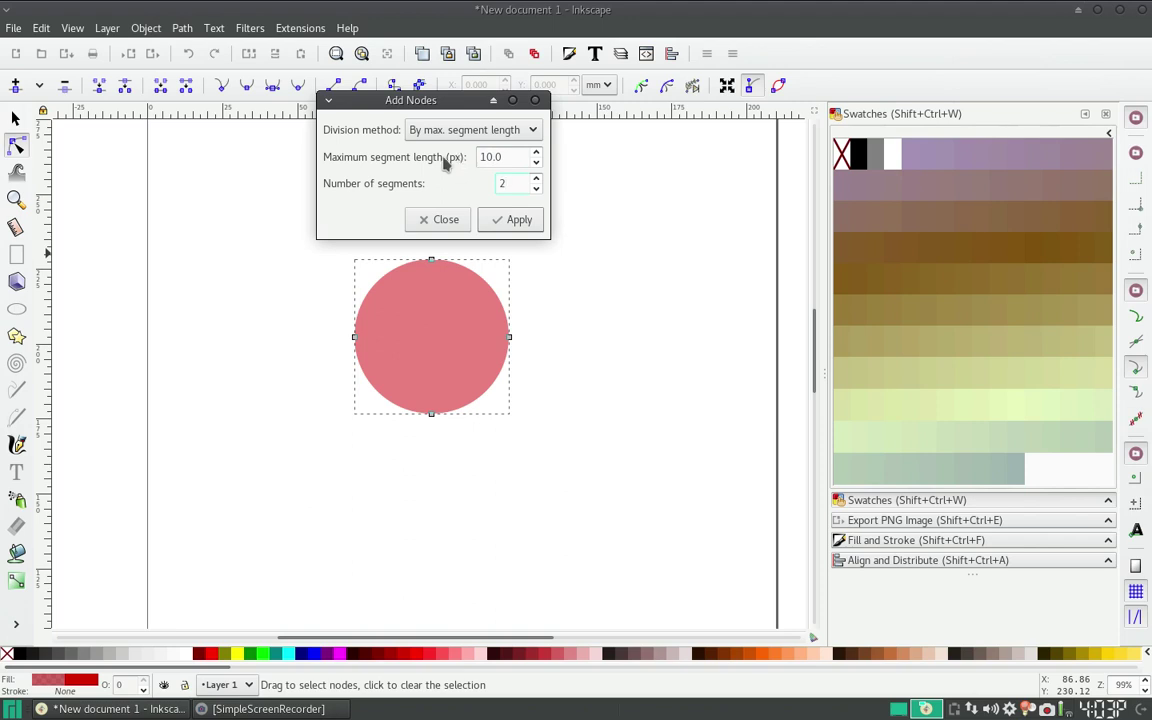
left_click(510, 219)
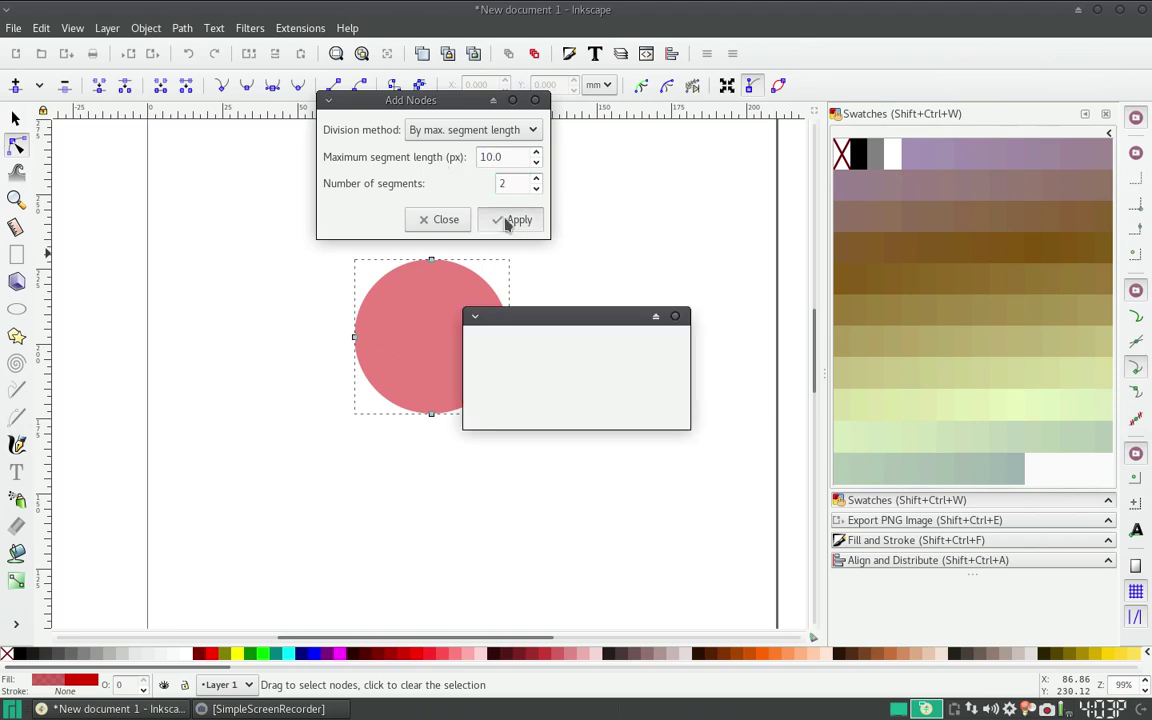
left_click(446, 368)
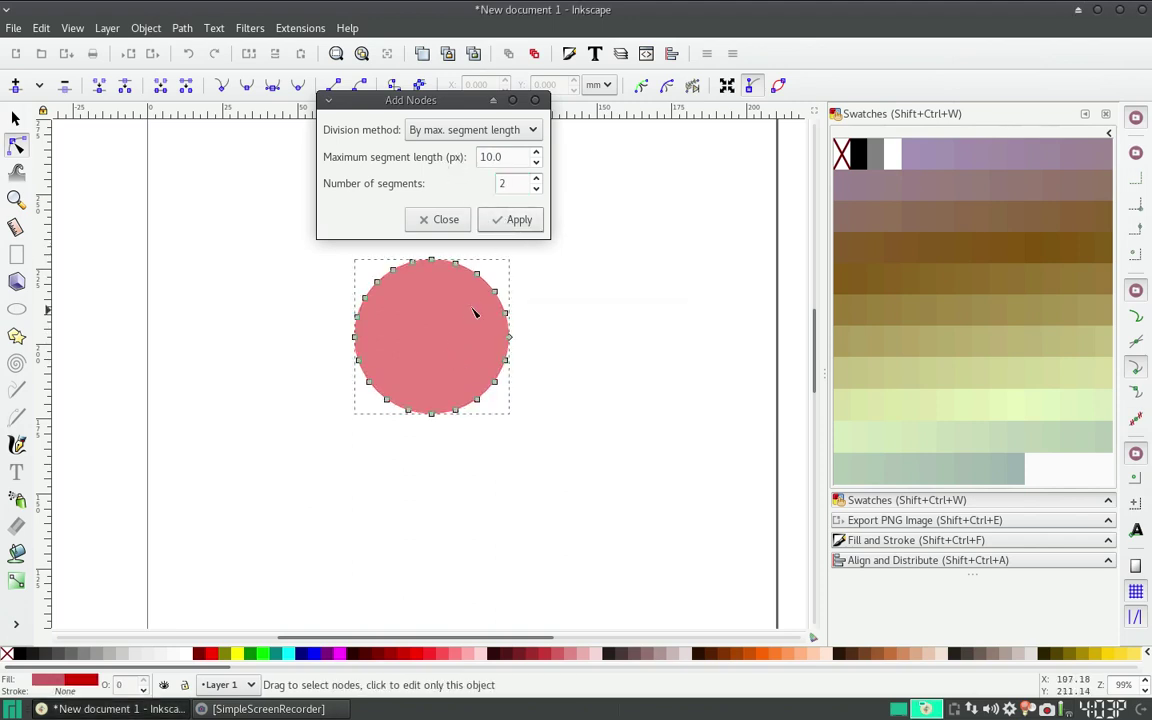
left_click(536, 179)
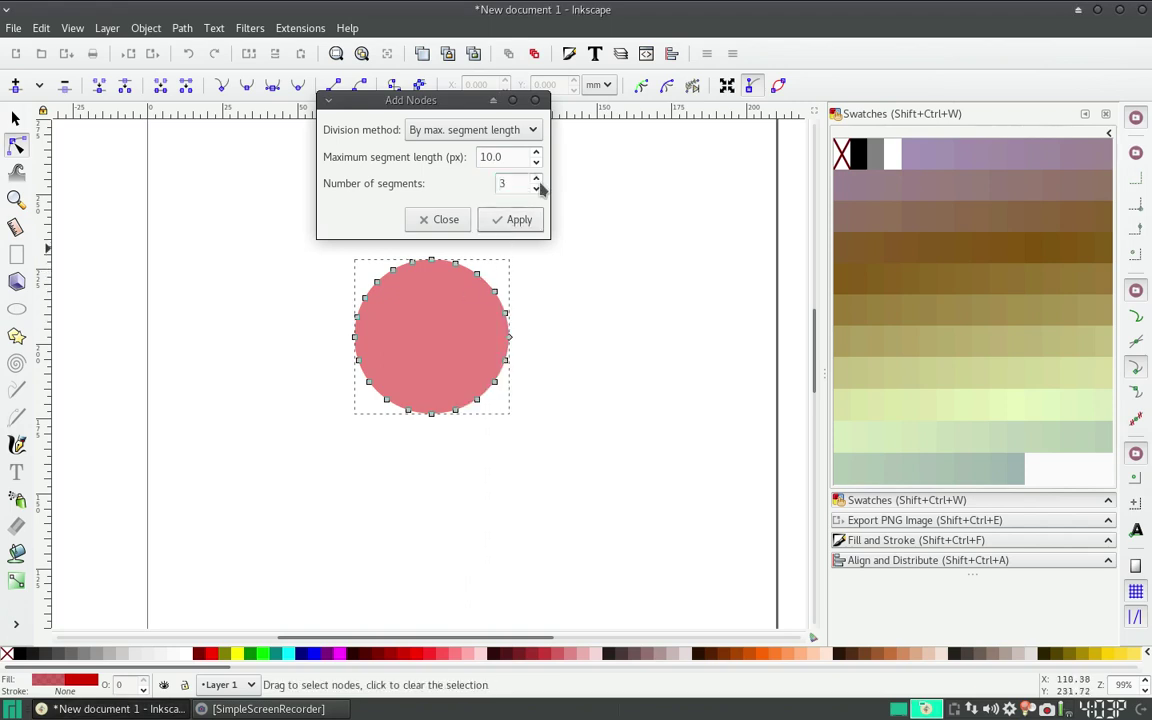
left_click(14, 118)
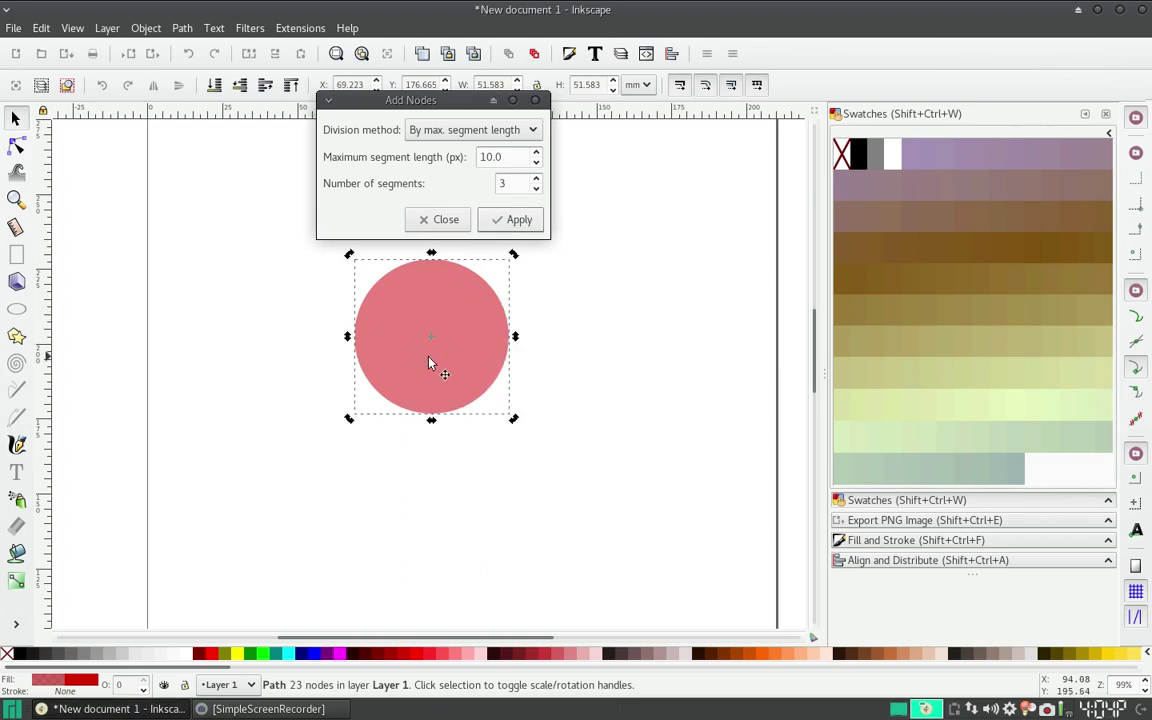
Enter 10 as the number of segments and apply Add Nodes to the circle.
double_click(448, 330)
double_click(503, 183)
type("10")
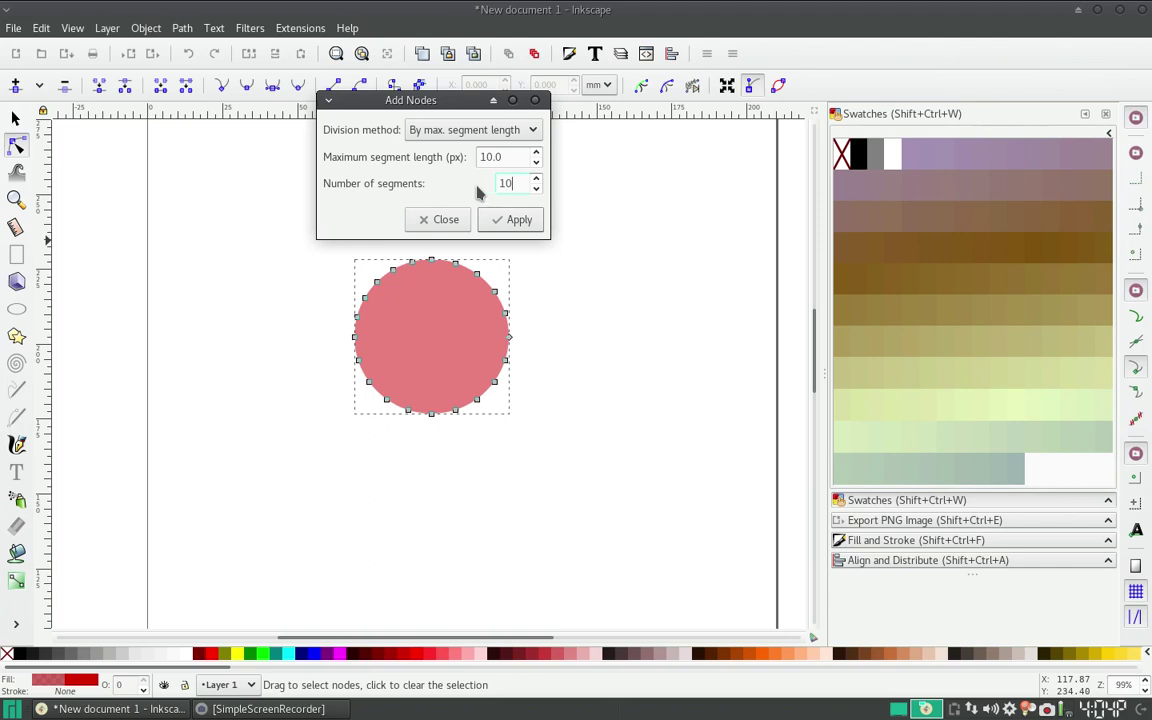
left_click(510, 222)
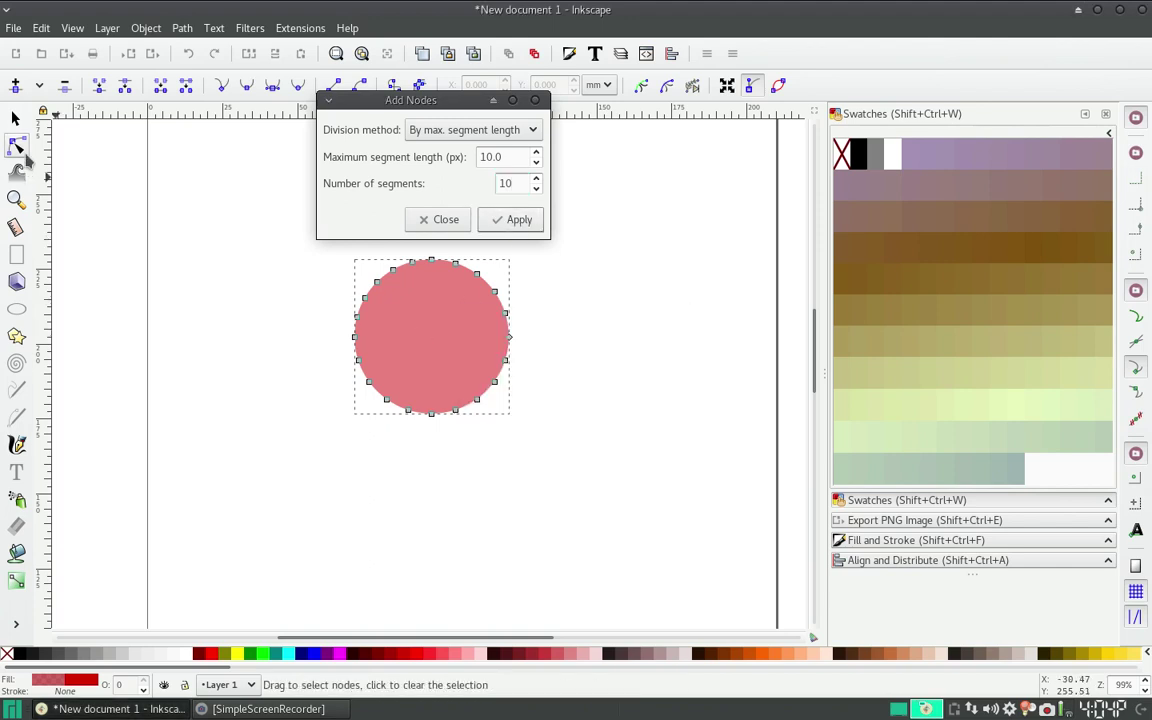
key("s")
left_click(149, 272)
Switch division to 'By number of segments' and apply, packing the outline with nodes.
double_click(395, 325)
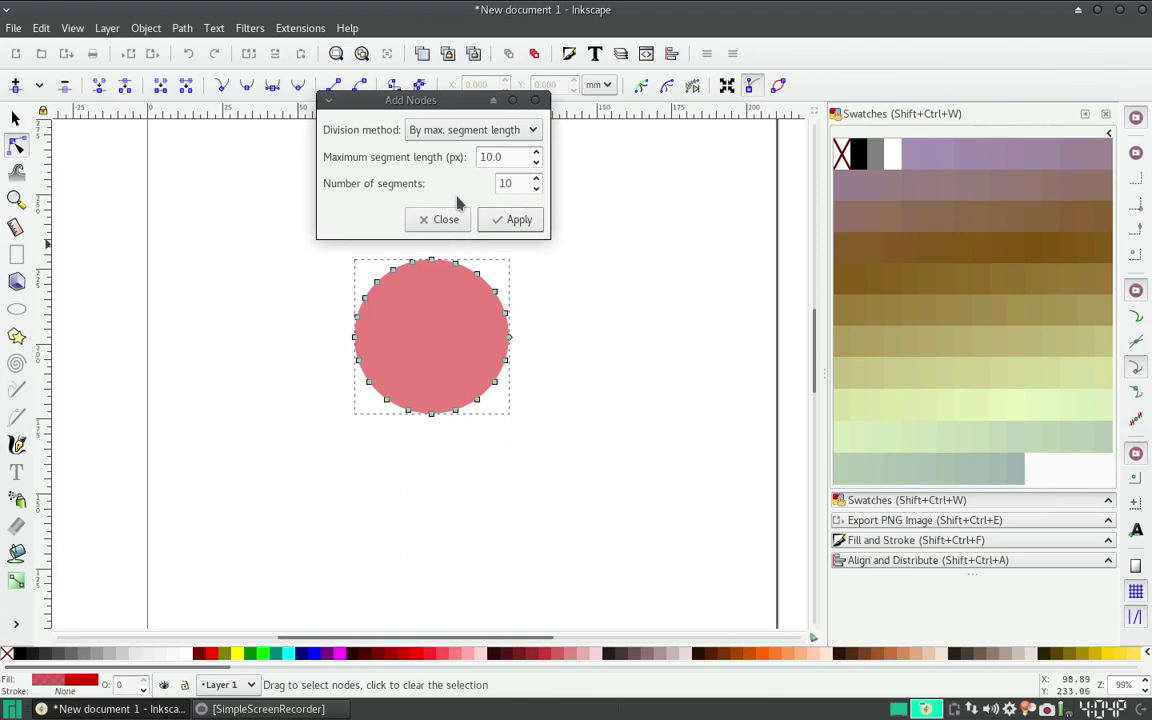
left_click(472, 132)
left_click(471, 153)
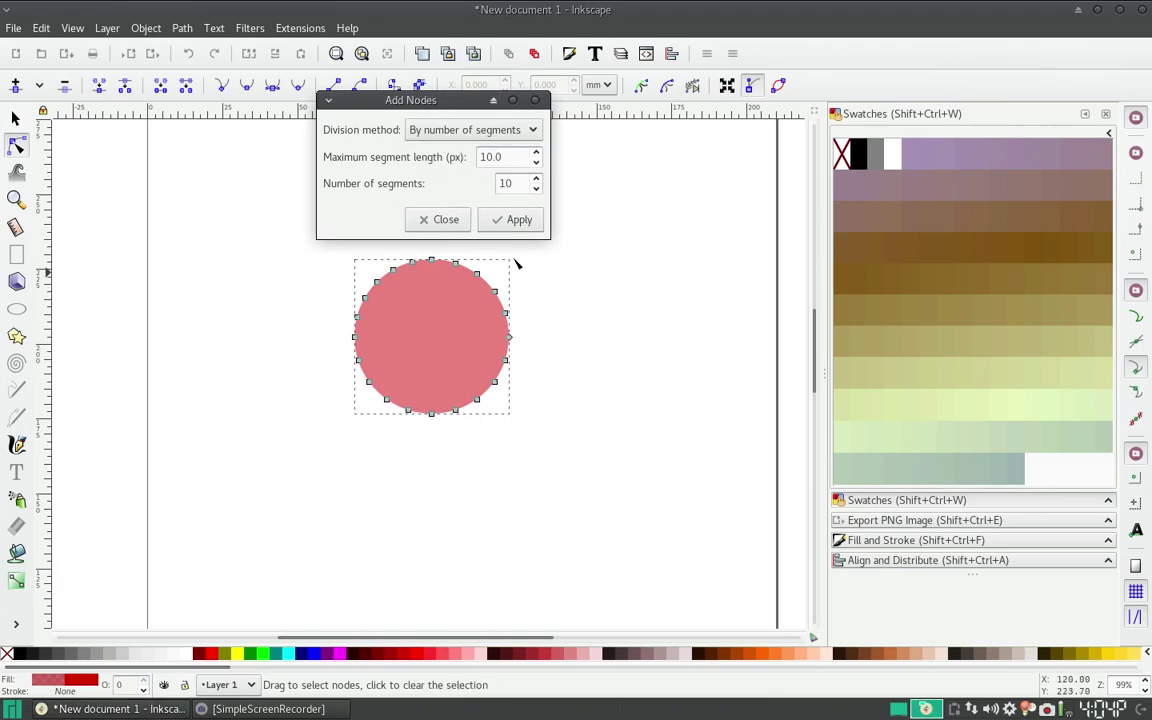
left_click(516, 219)
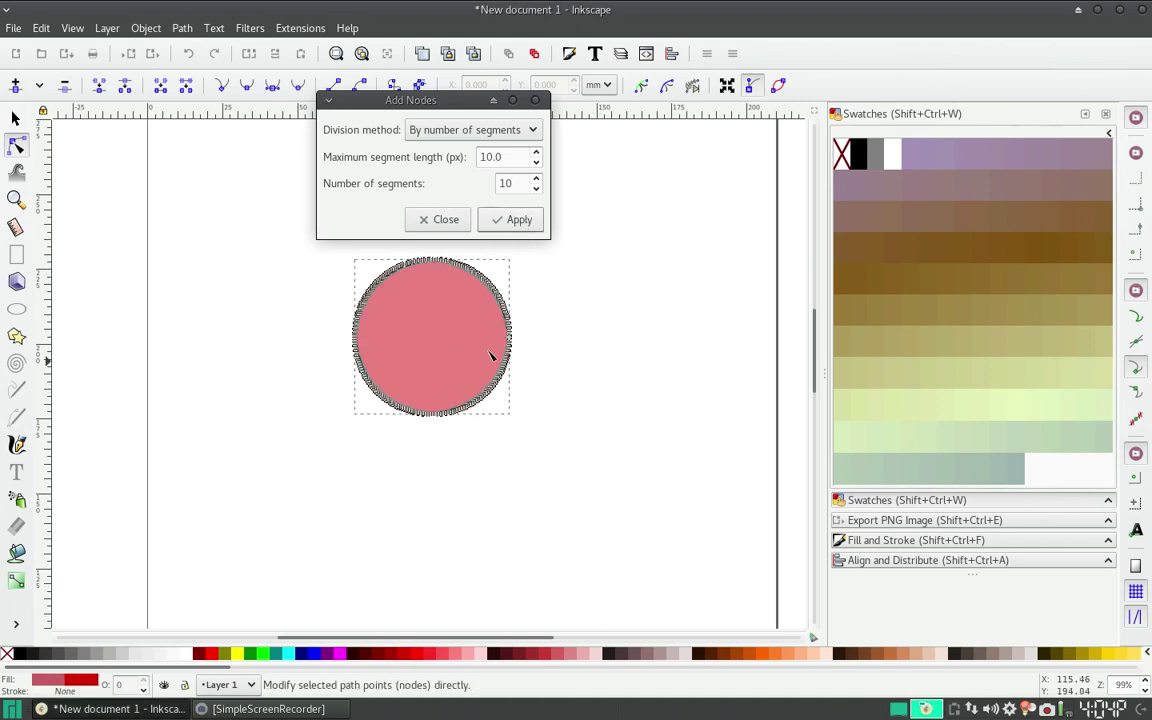
scroll(507, 337, "up", 2)
Inspect the dense circle, revert the node addition, and reselect the circle.
scroll(507, 341, "up", 4)
scroll(507, 341, "up", 1)
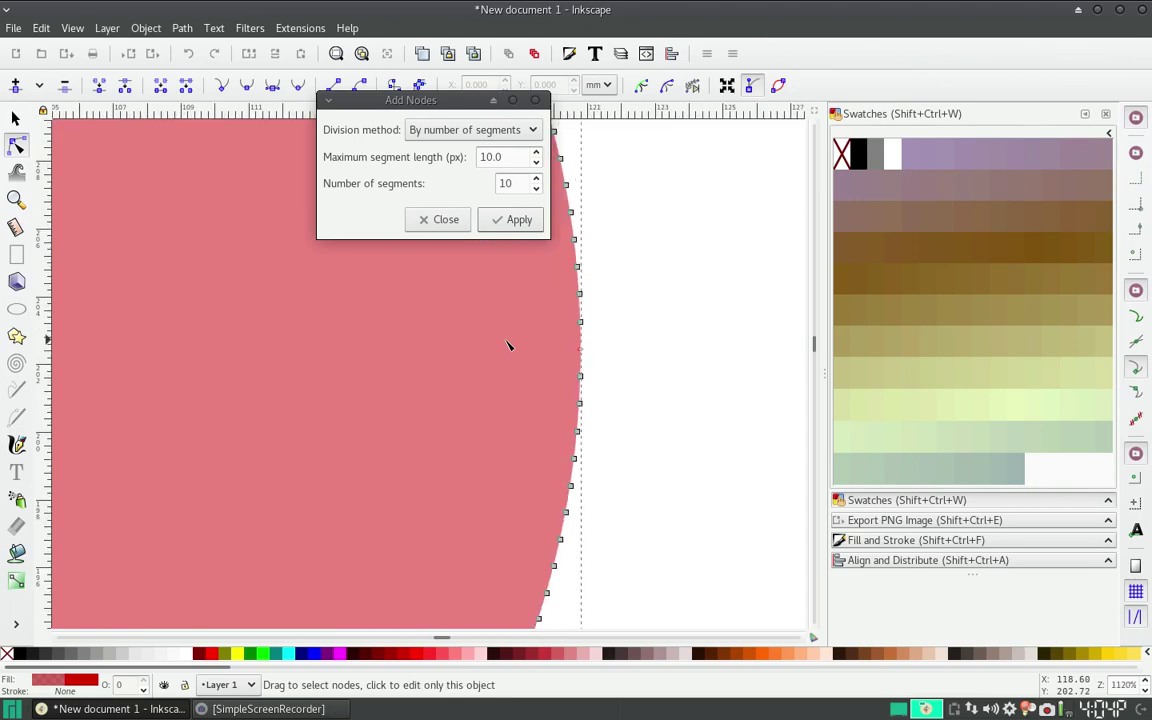
scroll(605, 355, "down", 2)
scroll(609, 365, "down", 3)
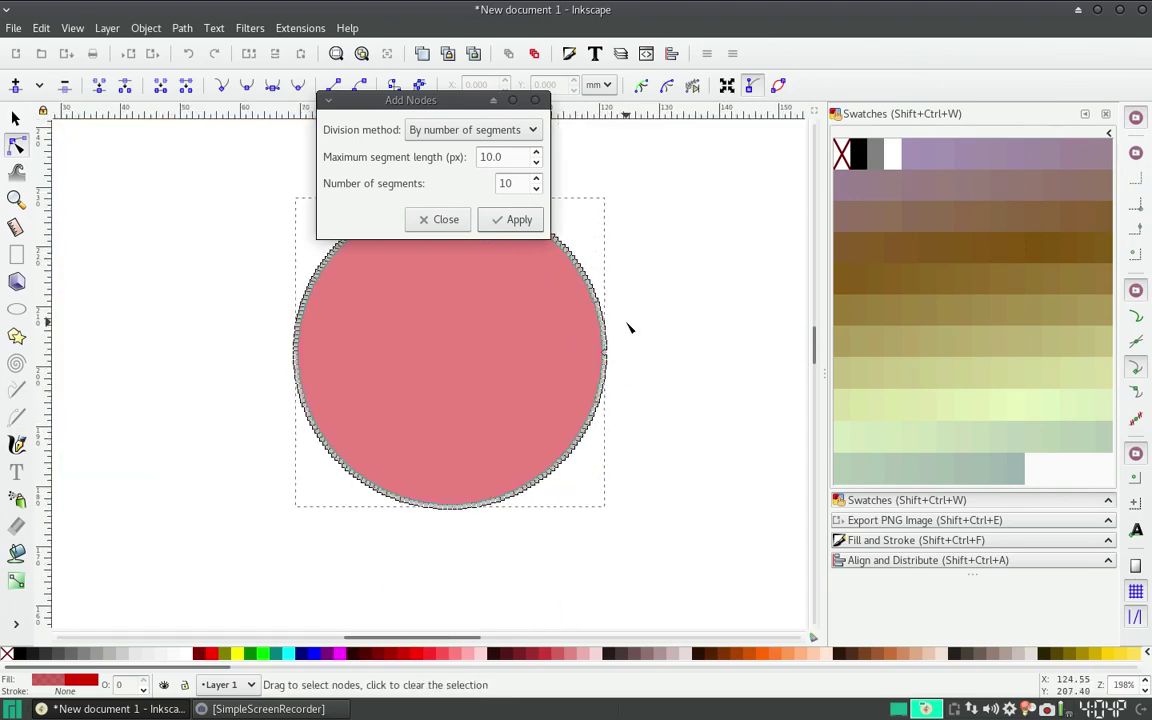
scroll(627, 327, "down", 3)
scroll(620, 355, "up", 2)
scroll(570, 357, "up", 1)
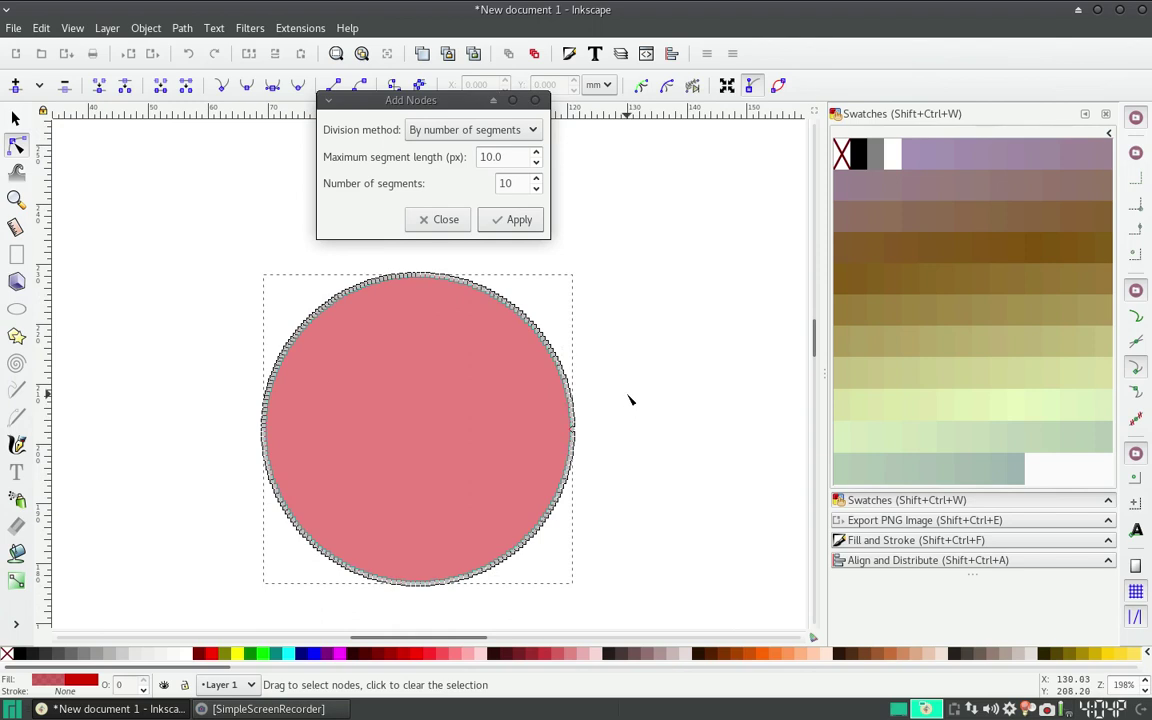
left_click(629, 400)
left_click(424, 432)
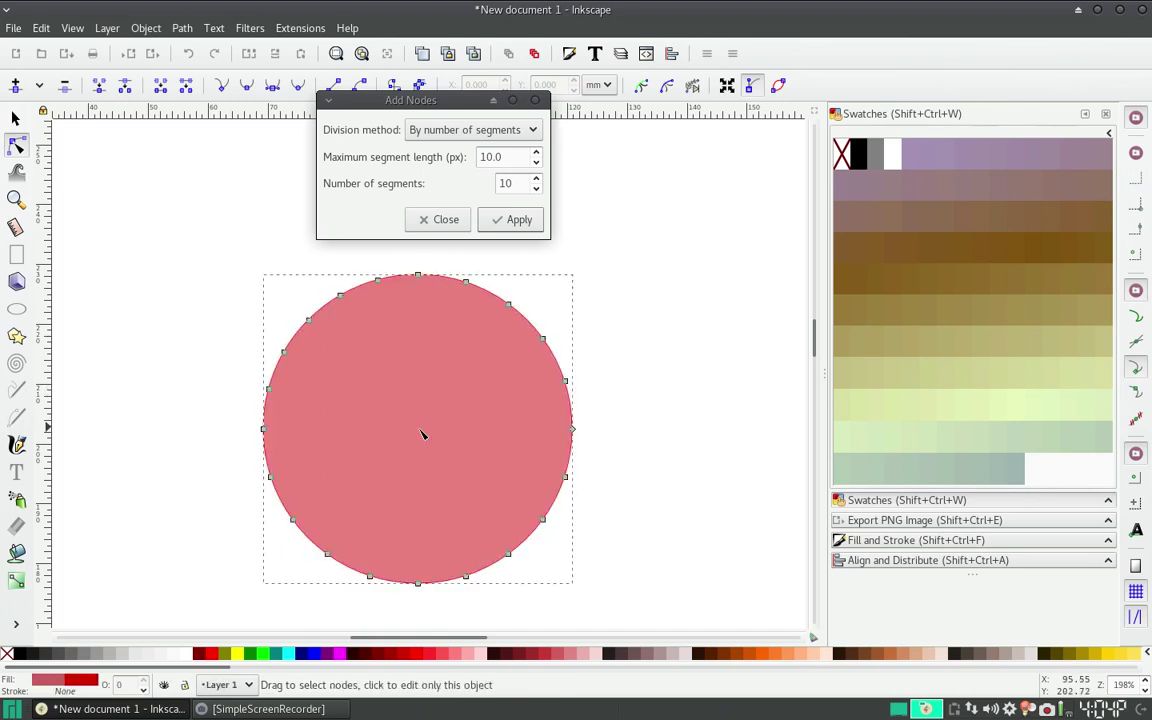
key("Escape")
left_click(447, 397)
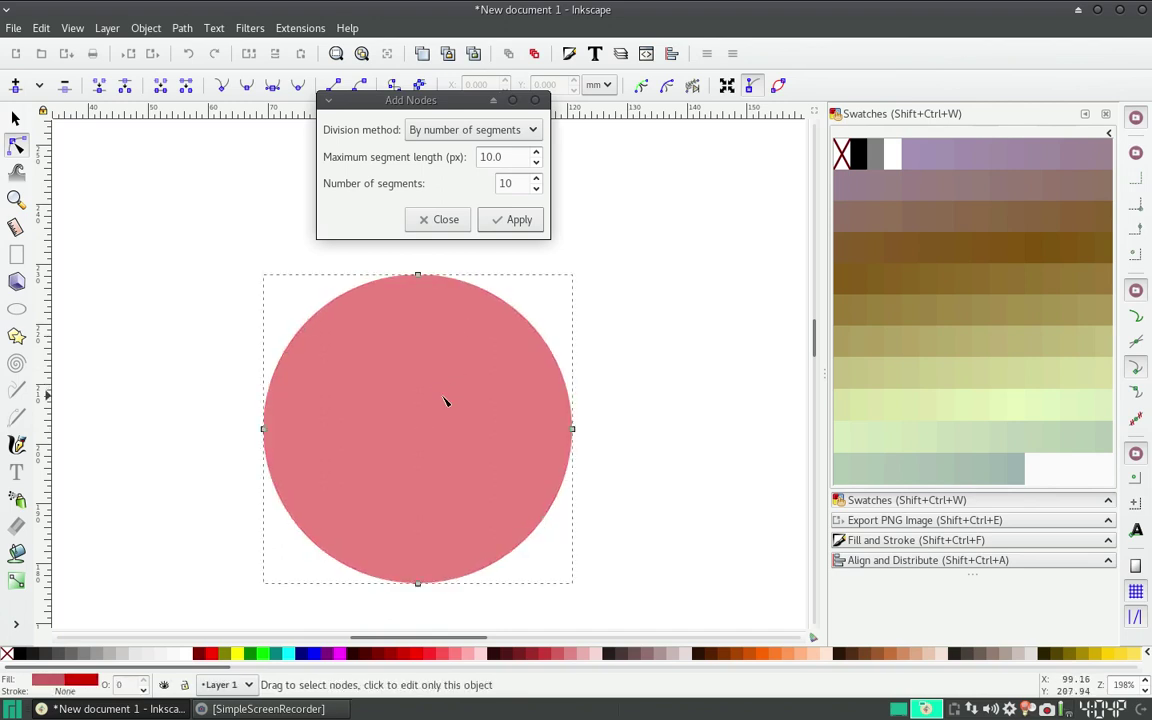
Switch division to 'By max. segment length' and apply Add Nodes with 2 segments.
left_click(480, 131)
left_click(430, 105)
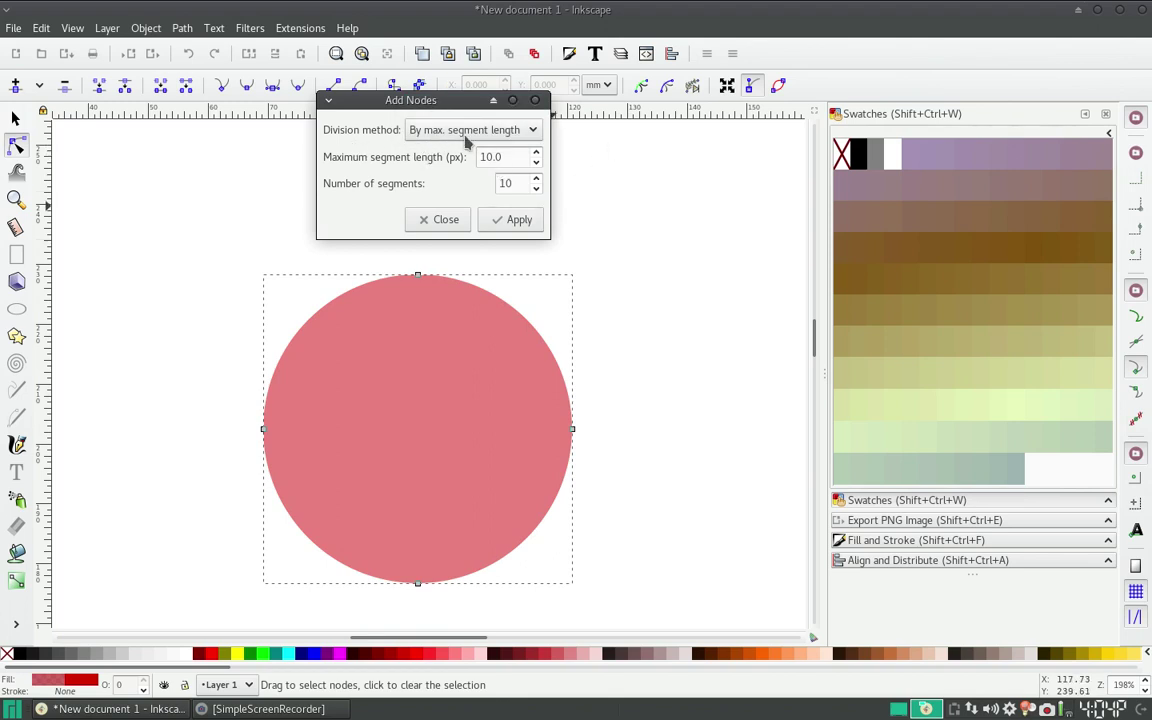
double_click(516, 182)
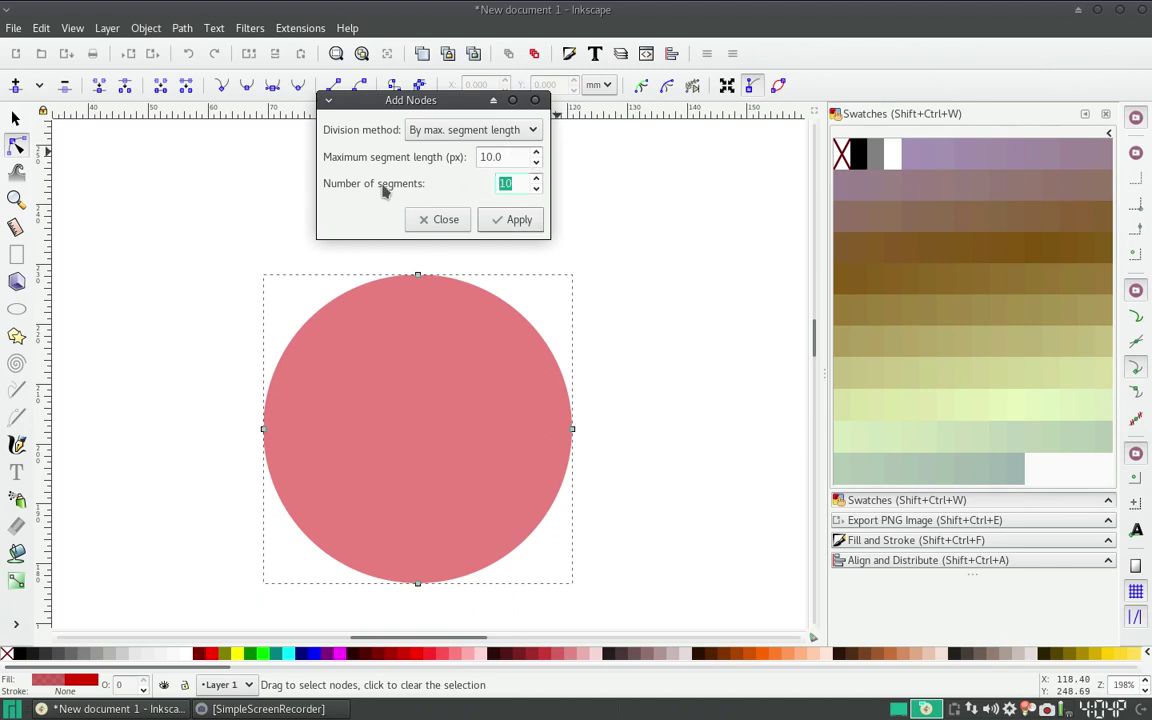
type("2")
left_click(520, 220)
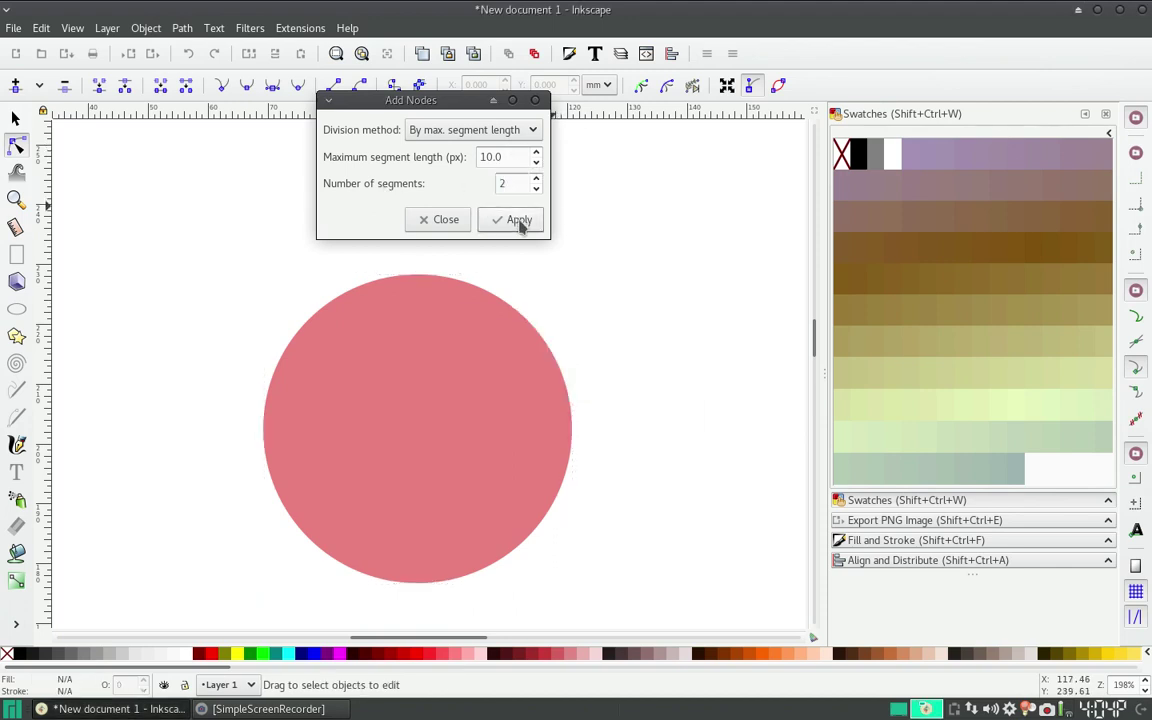
scroll(455, 424, "down", 1, "ctrl")
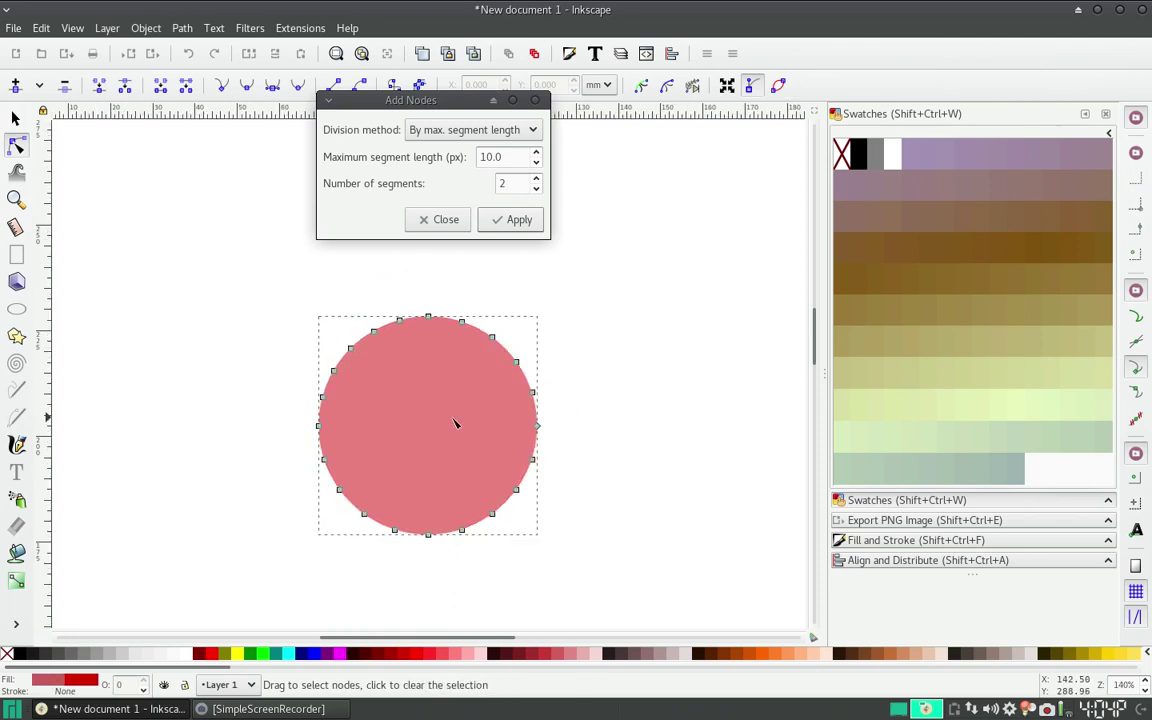
scroll(455, 424, "up", 1, "ctrl")
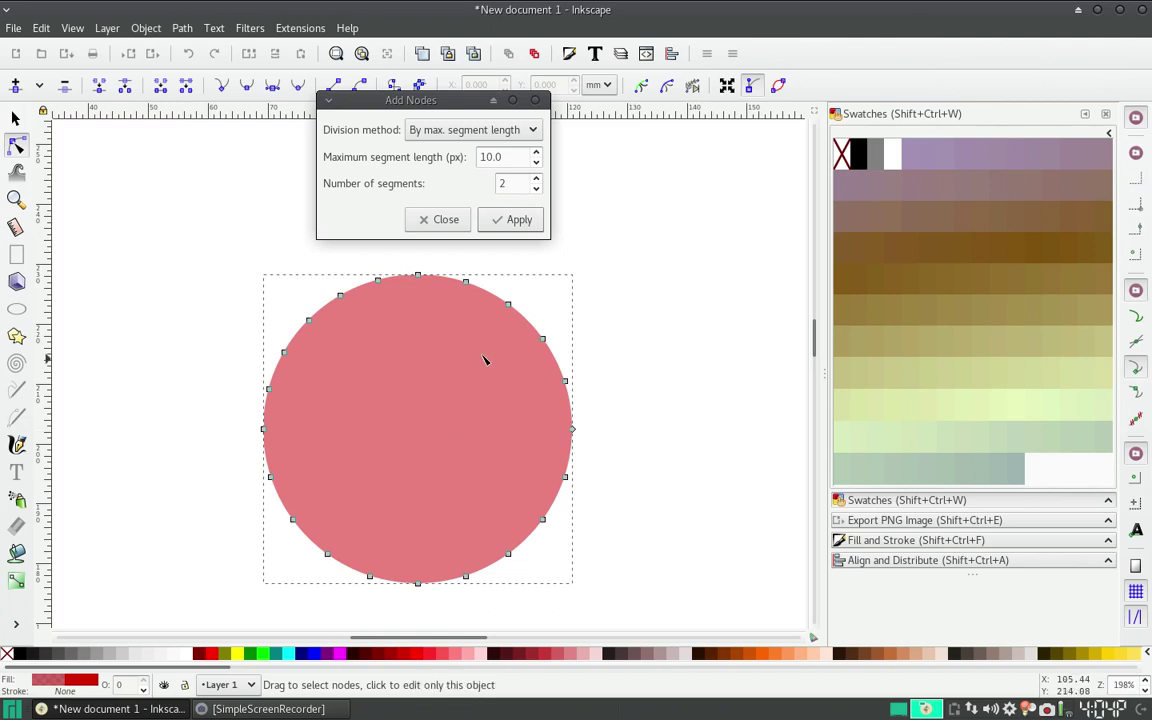
Deselect the circle and set division back to 'By number of segments'.
key("Escape")
left_click_drag(520, 160, 446, 160)
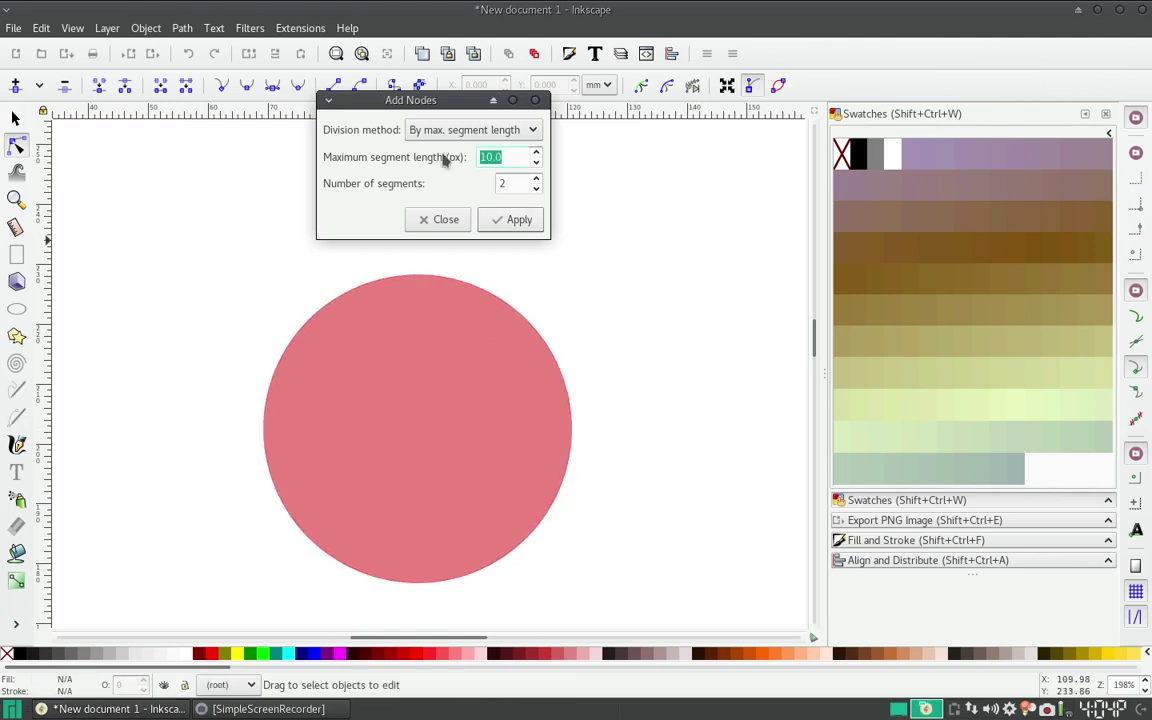
left_click(412, 131)
left_click(440, 153)
Apply Add Nodes once more, then switch division to 'By max. segment length'.
left_click(505, 220)
left_click(478, 440)
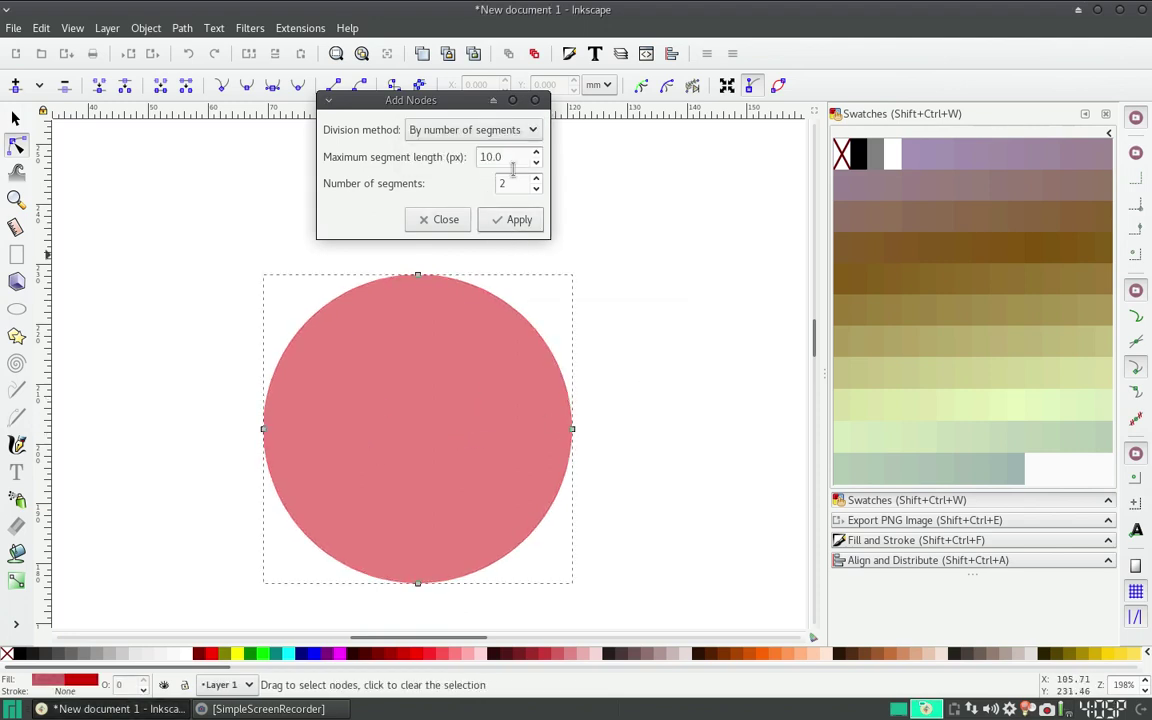
left_click(440, 128)
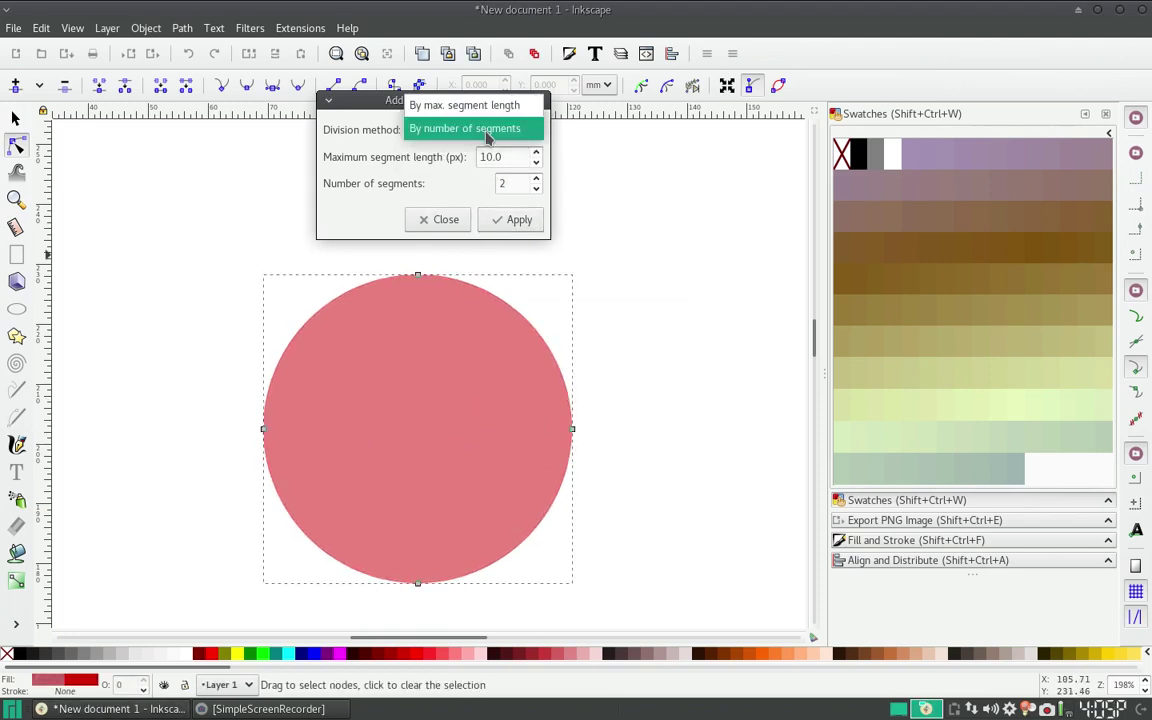
left_click(490, 108)
Apply a 1.0 px maximum segment length, giving a 167-node circle, and close the dialog.
double_click(503, 155)
type("1.0")
key("Tab")
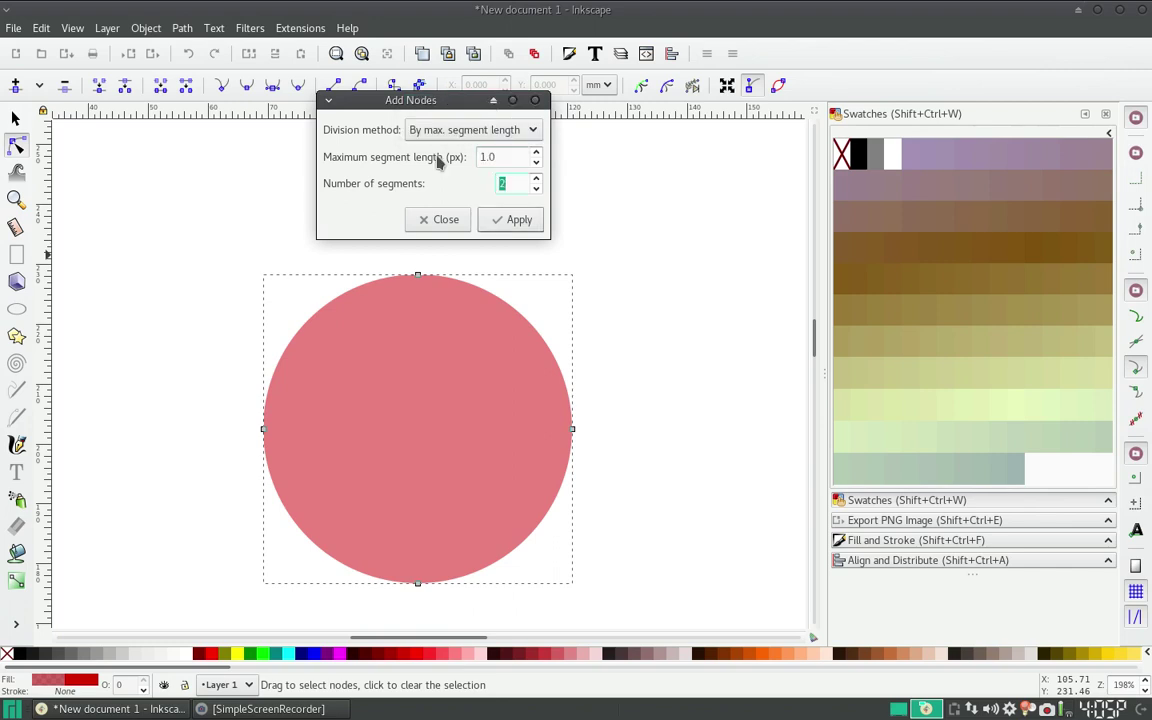
left_click(515, 218)
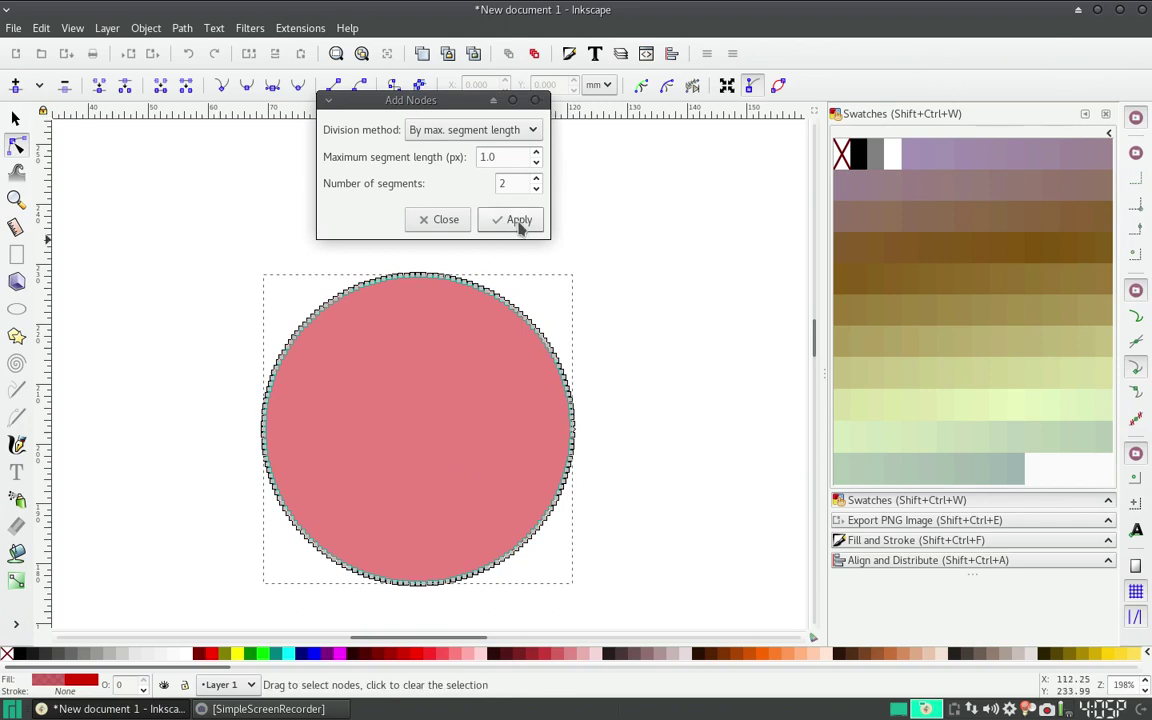
left_click(440, 219)
scroll(406, 378, "down", 5)
scroll(440, 350, "up", 3)
scroll(458, 321, "down", 2, "ctrl")
left_click(158, 292)
Select the circle and open Extensions > Modify Path > Jitter nodes.
left_click(403, 342)
left_click(13, 118)
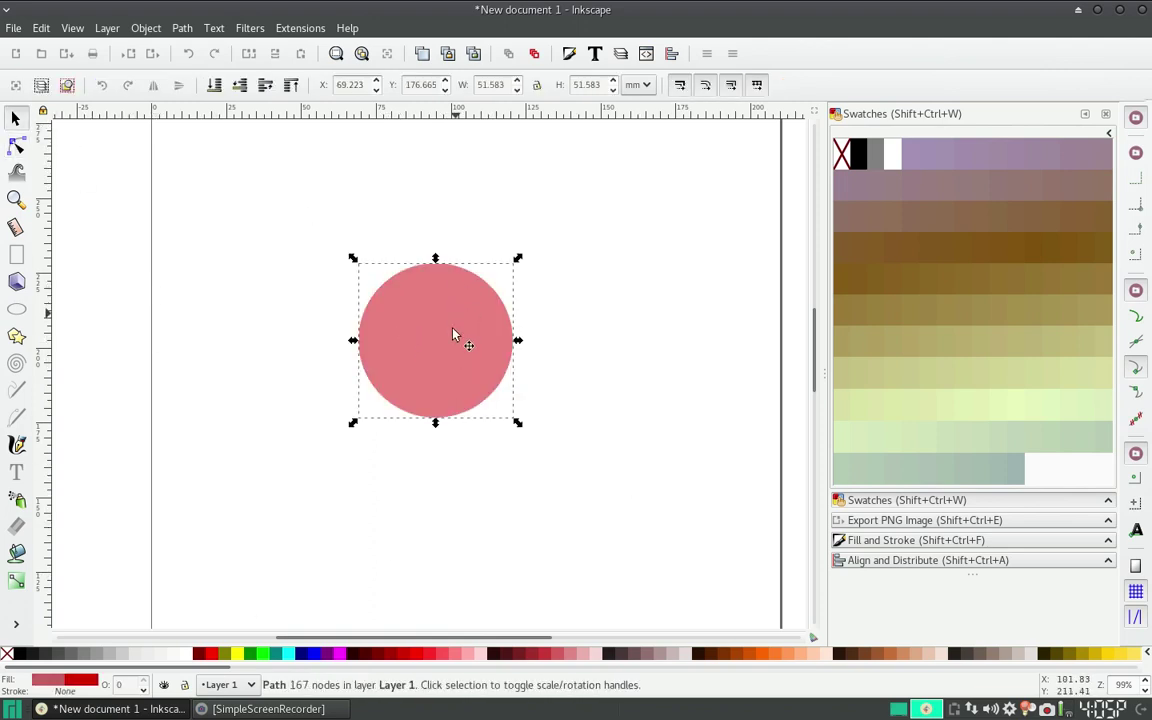
left_click(312, 29)
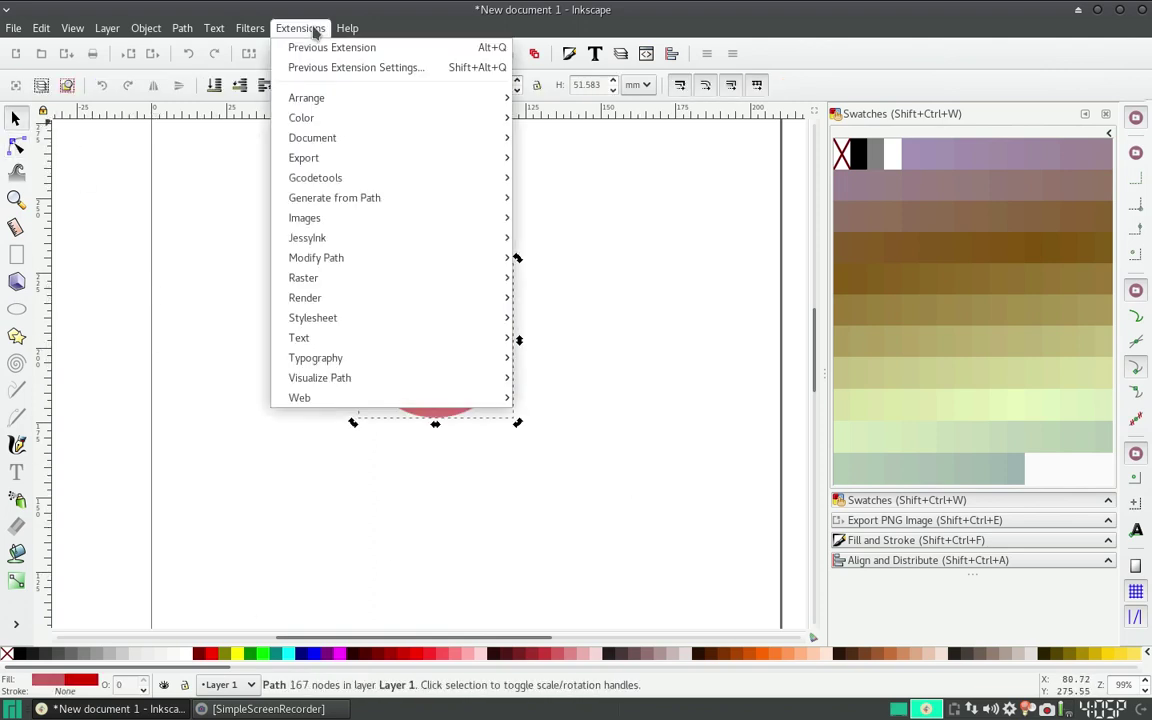
mouse_move(316, 258)
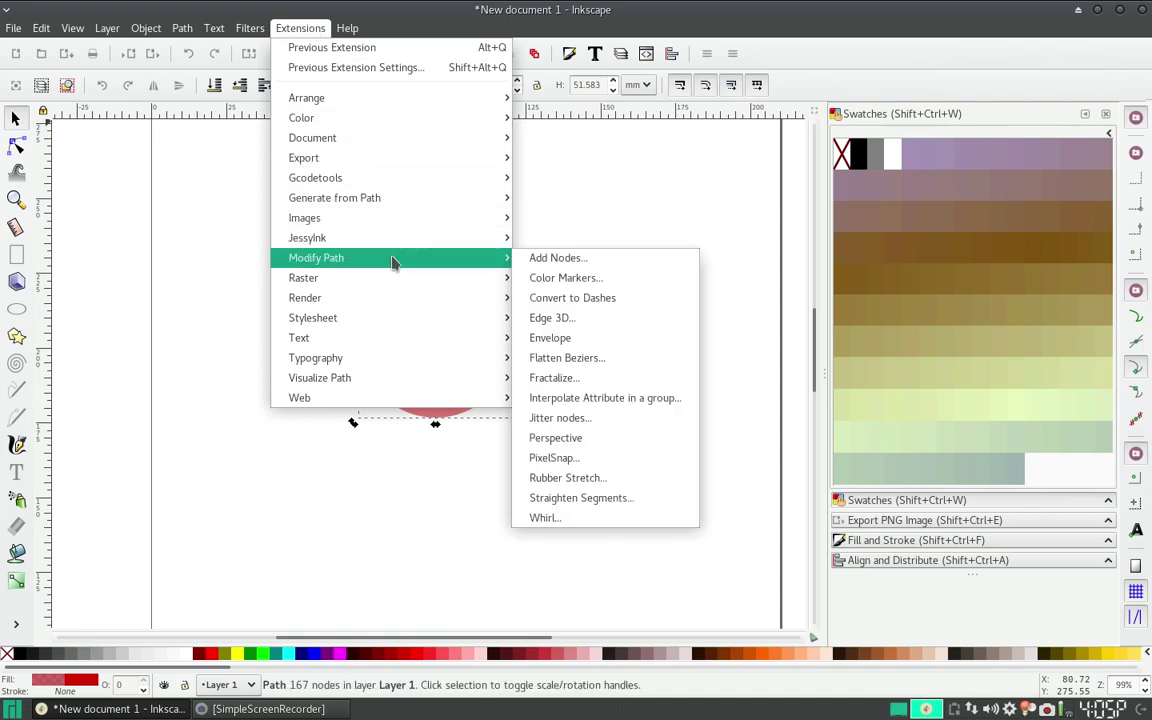
left_click(595, 419)
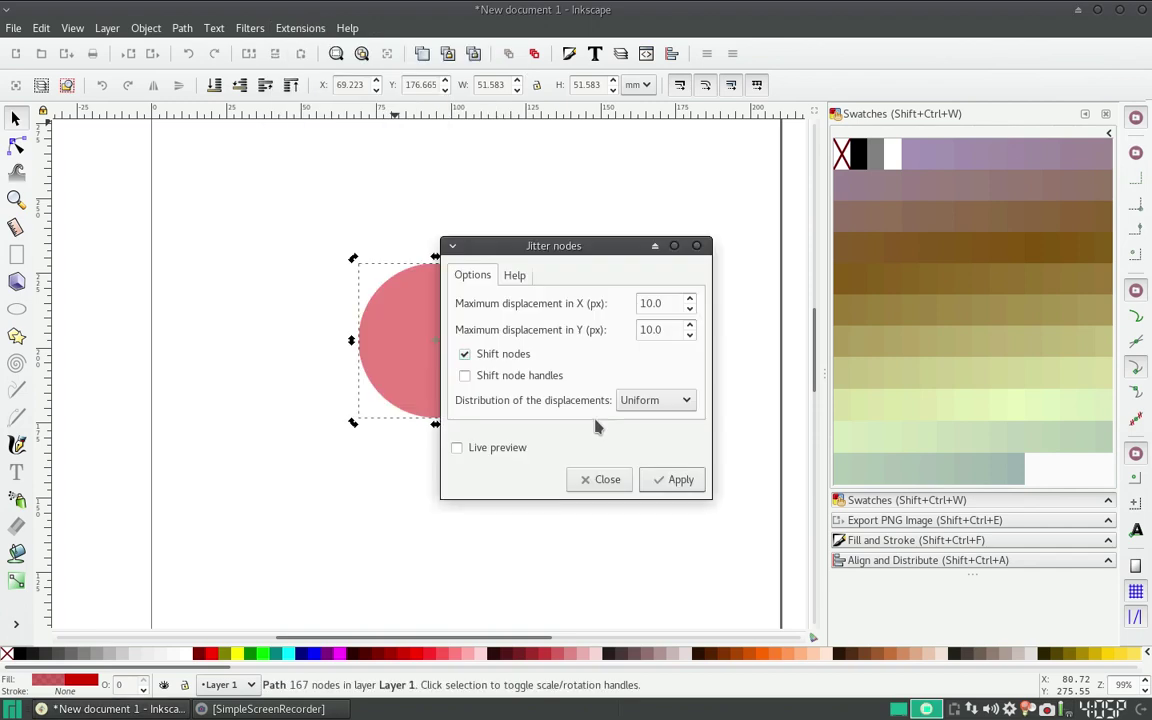
left_click_drag(580, 244, 672, 118)
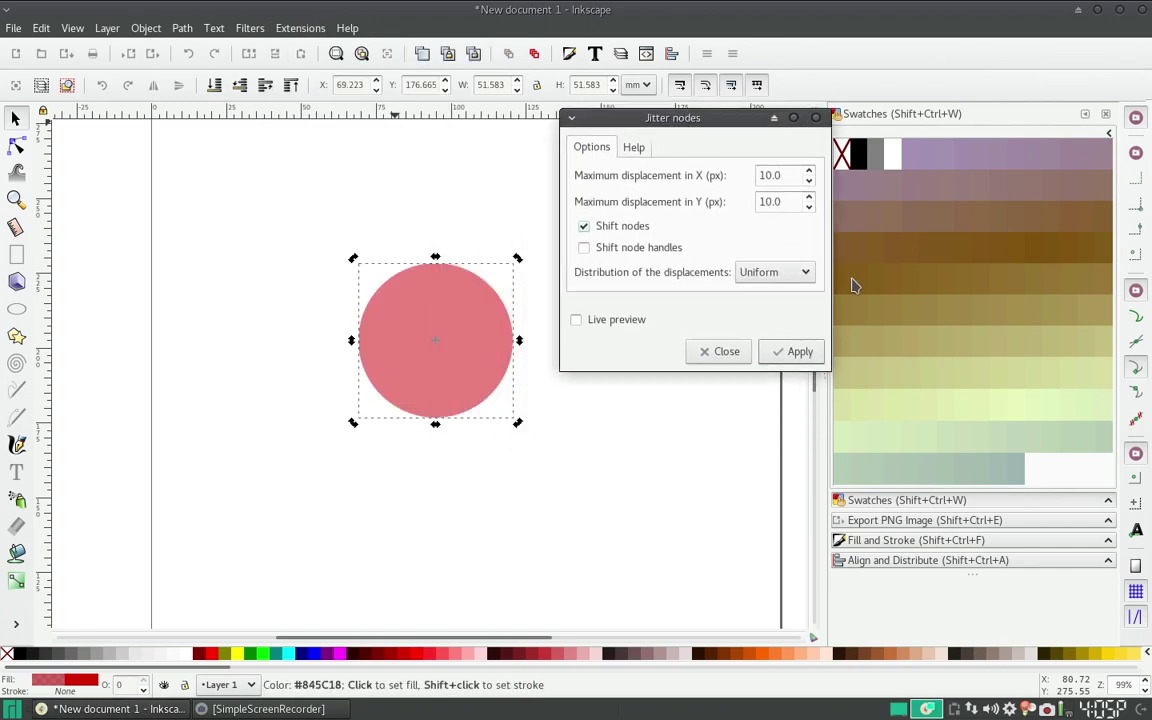
Apply a 10.0 px uniform jitter, inspect the jagged nodes, then undo it.
left_click(797, 355)
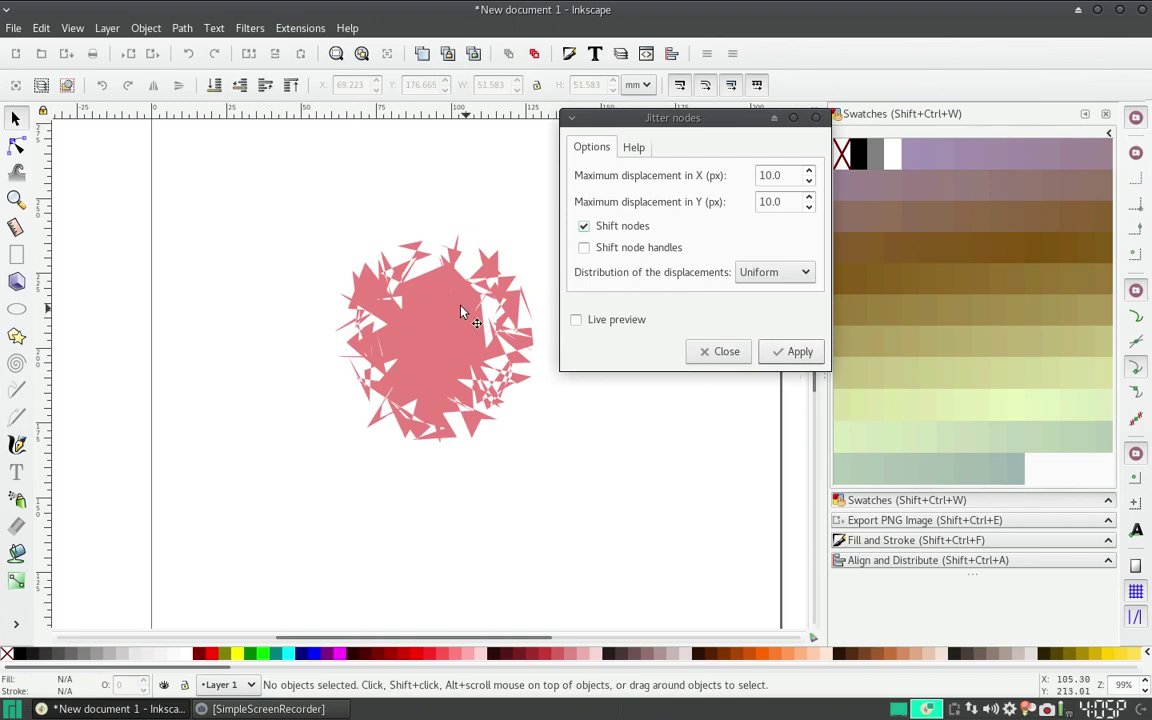
left_click(16, 146)
left_click(365, 309)
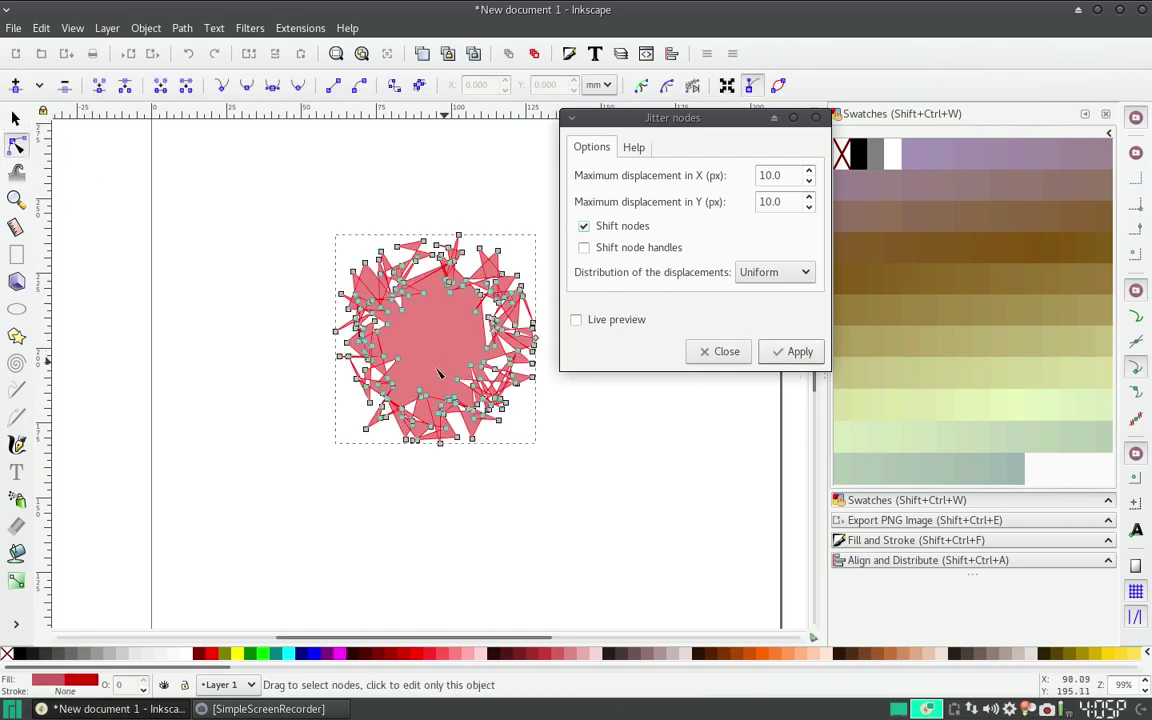
key("ctrl+z")
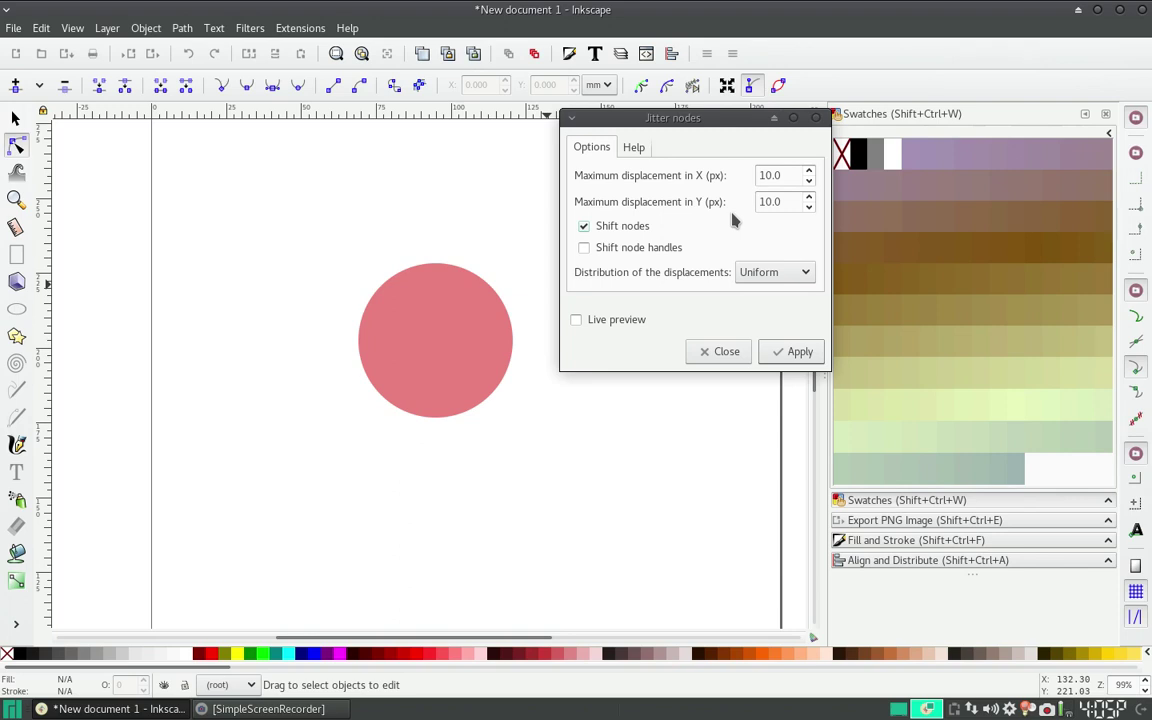
Apply Jitter nodes with 'Shift nodes' unchecked and reselect the unchanged circle.
mouse_move(728, 121)
left_mouse_down()
mouse_move(445, 123)
mouse_move(474, 143)
left_mouse_up()
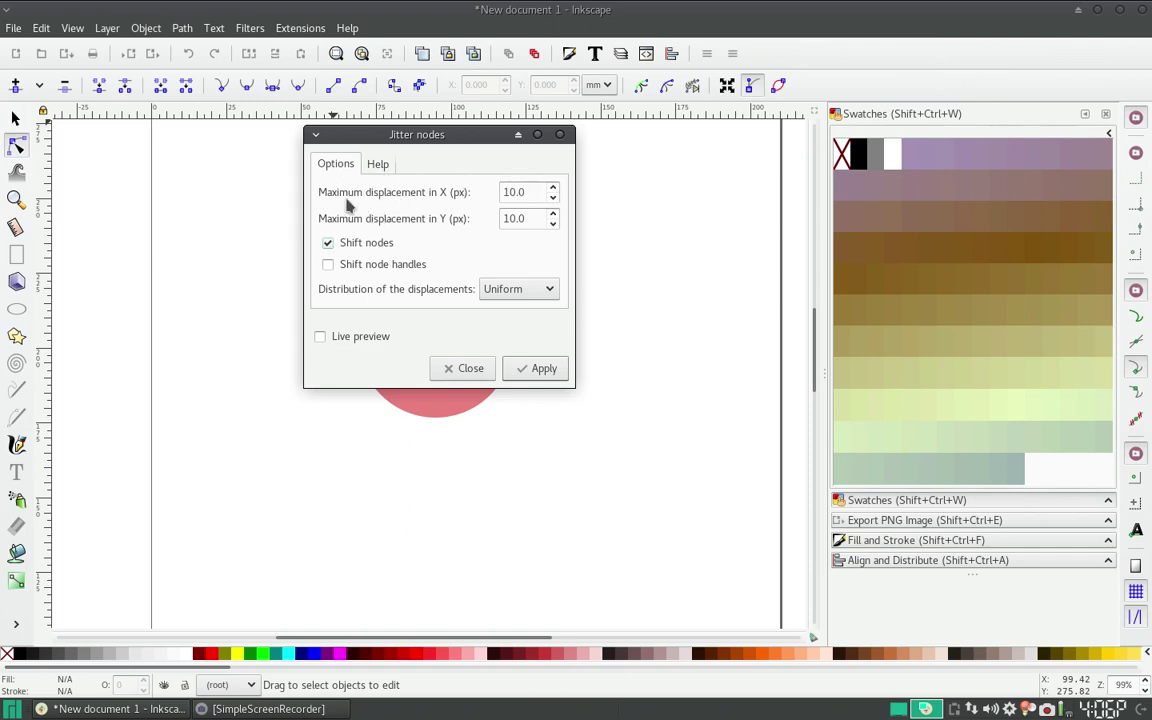
left_click_drag(449, 135, 585, 98)
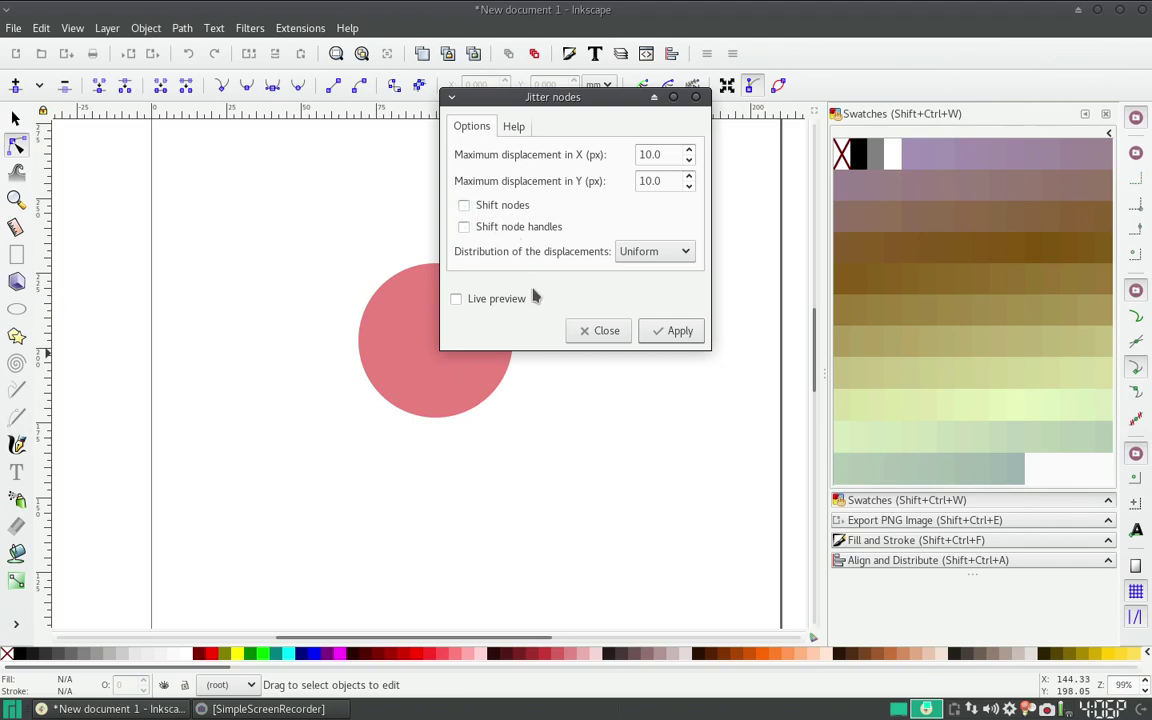
left_click(670, 331)
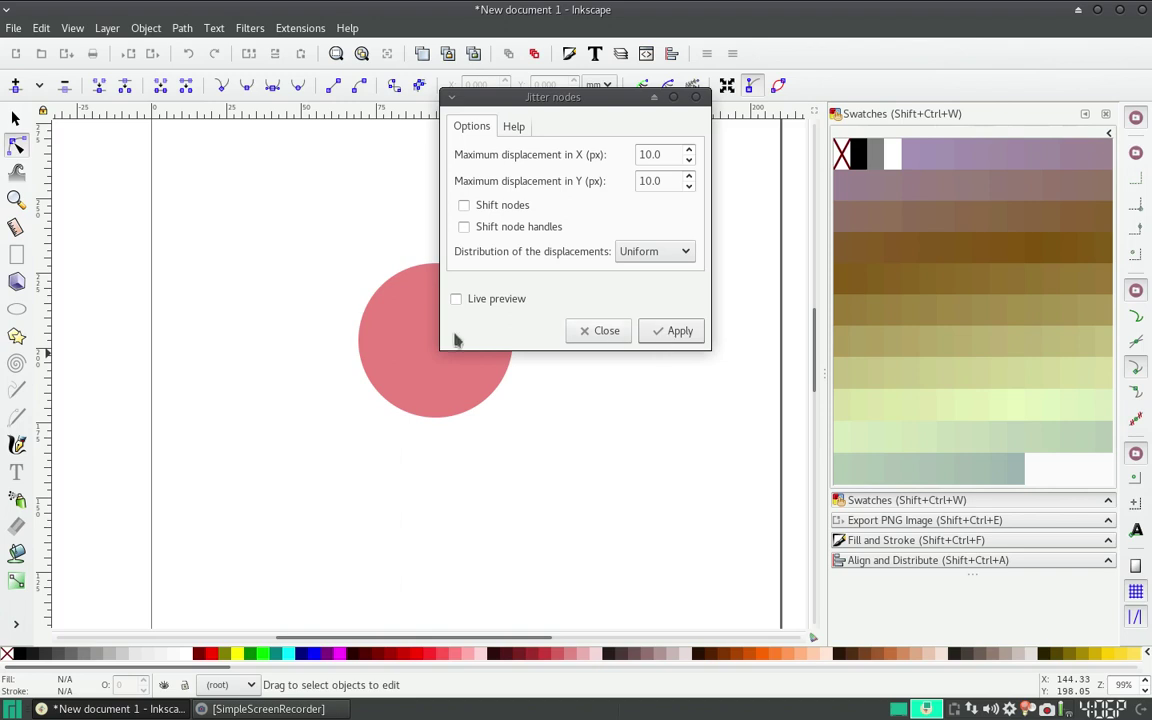
left_click(419, 359)
left_click(674, 333)
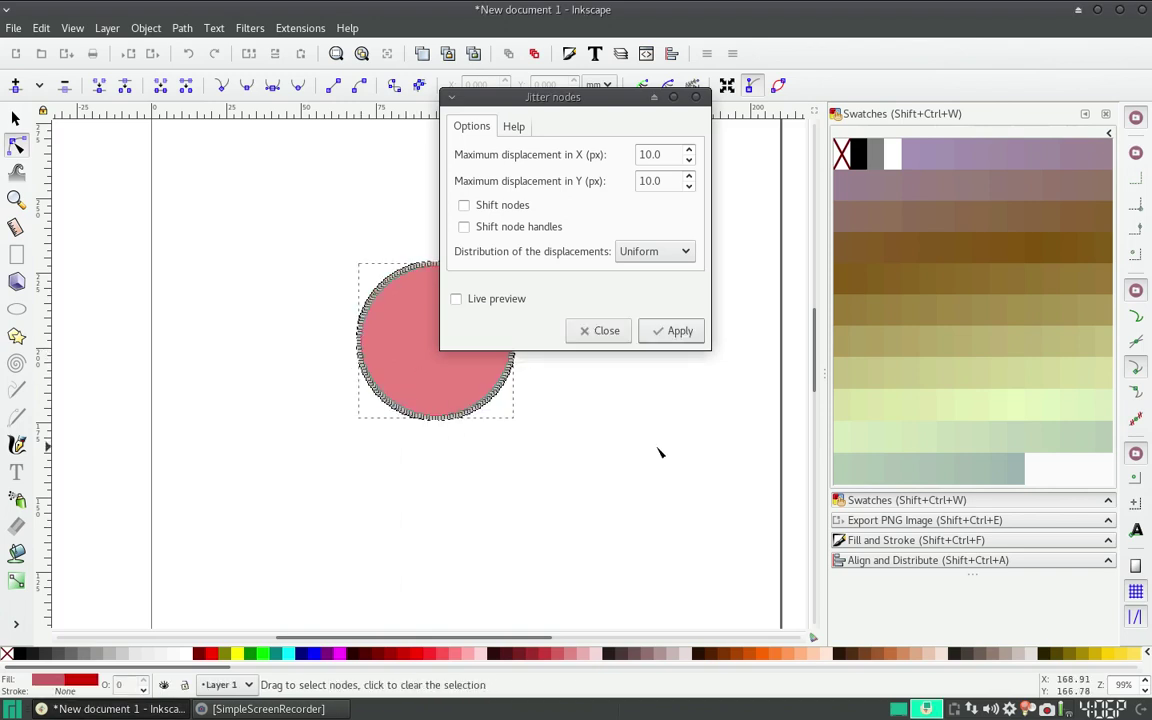
left_click_drag(600, 97, 760, 92)
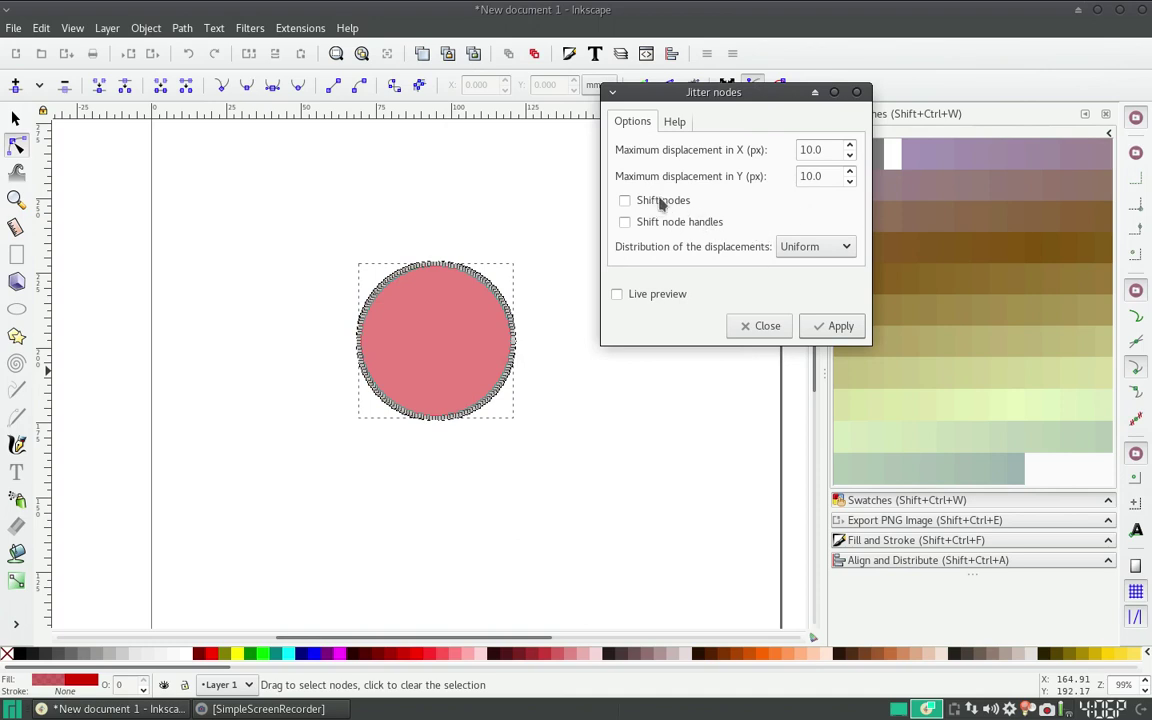
Jitter only the circle's node handles, then undo it.
left_click(624, 222)
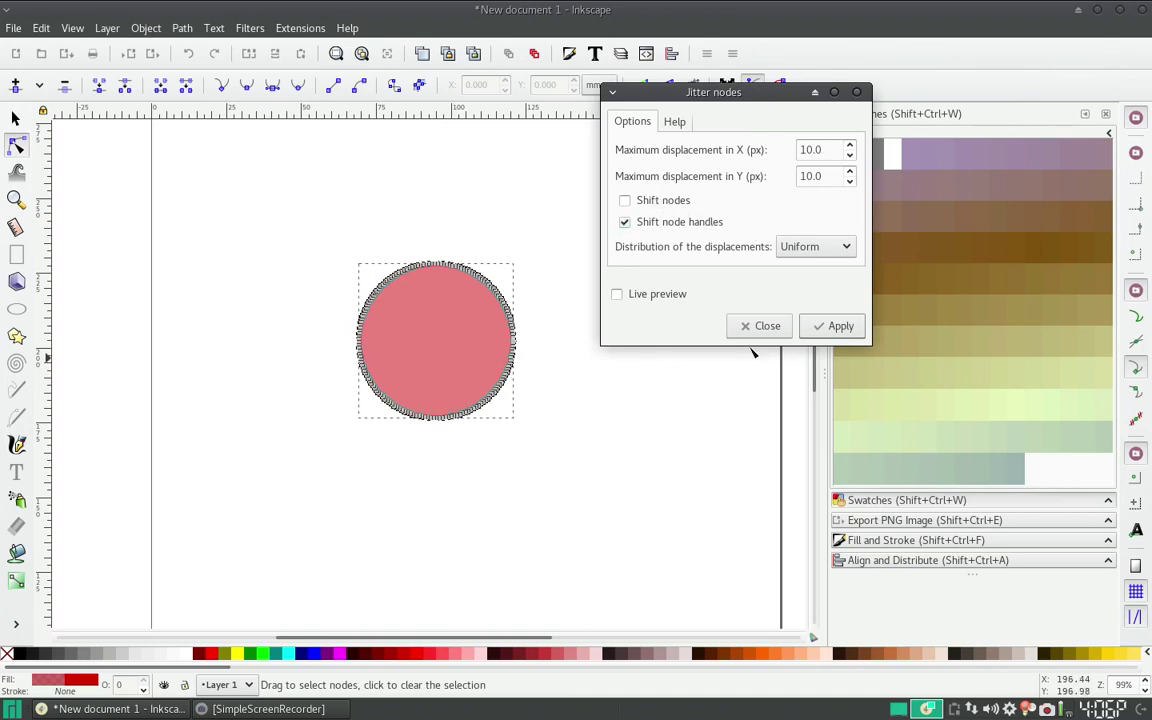
left_click(829, 330)
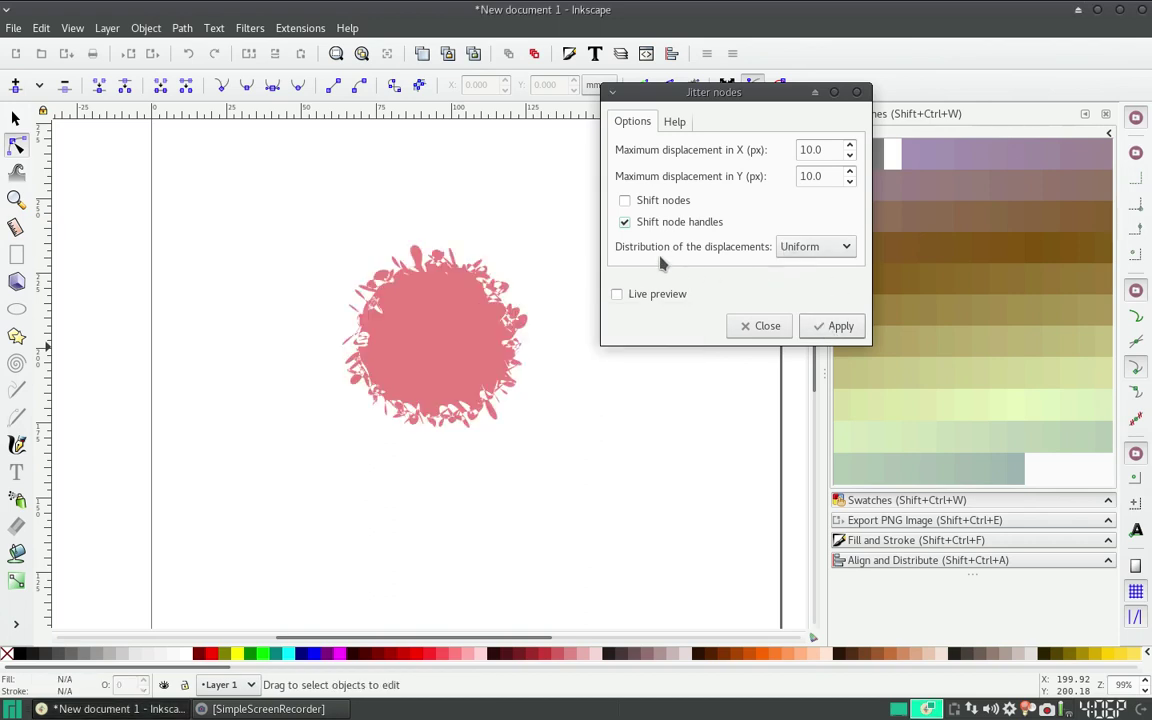
key("ctrl+z")
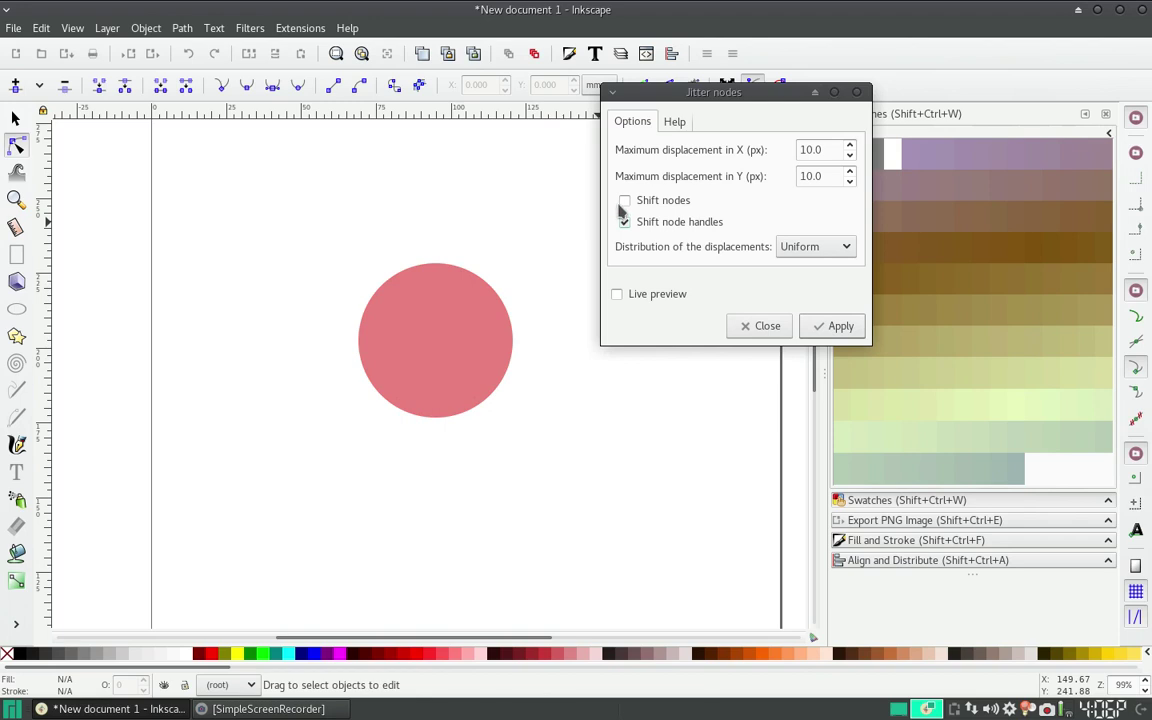
Jitter the nodes twice and undo, then set jitter to shift node handles only.
left_click(624, 200)
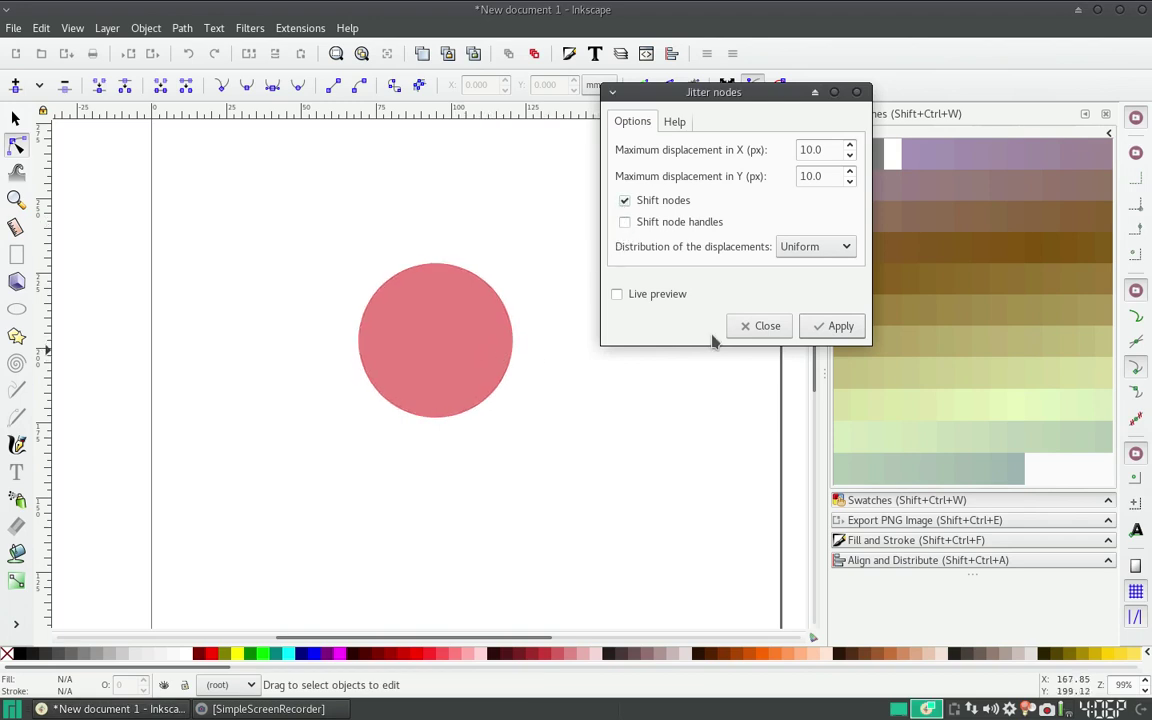
left_click(832, 326)
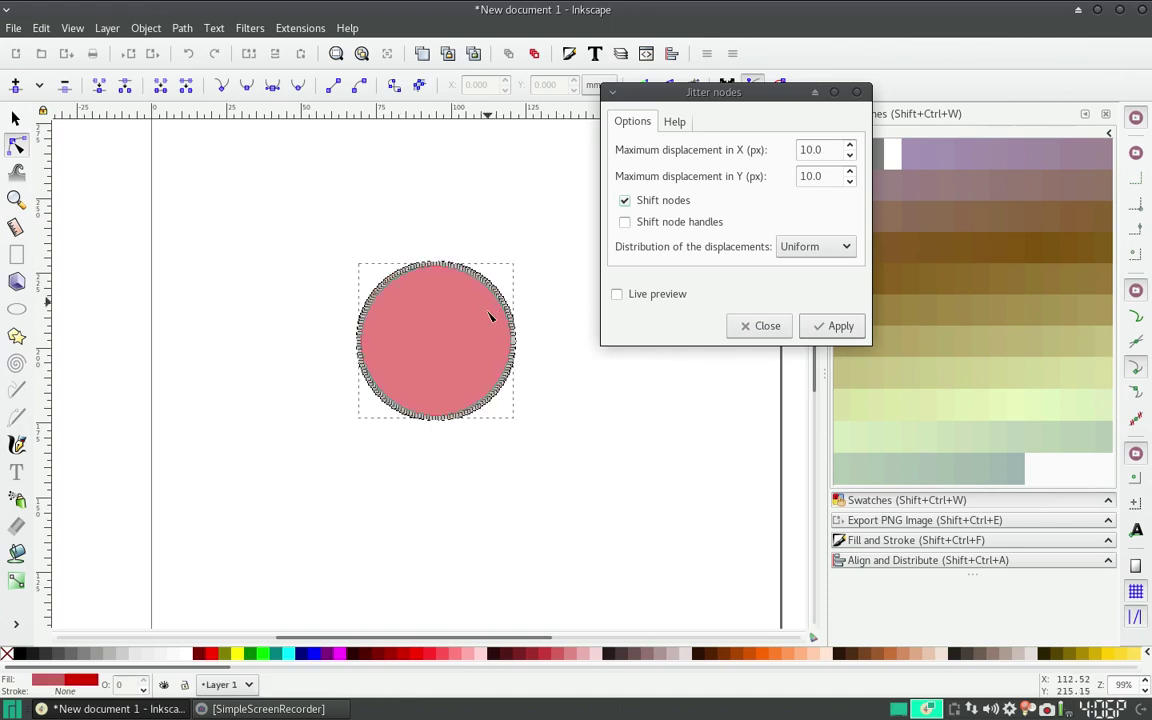
left_click(838, 326)
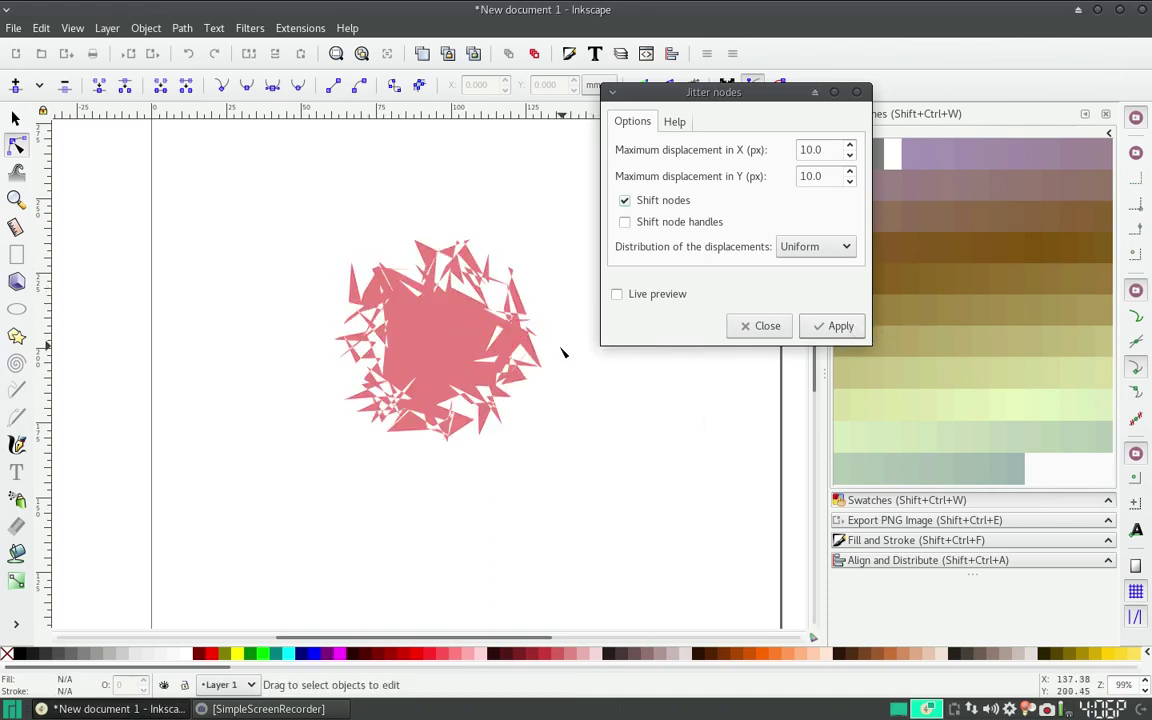
key("ctrl+z")
left_click(470, 347)
left_click(625, 201)
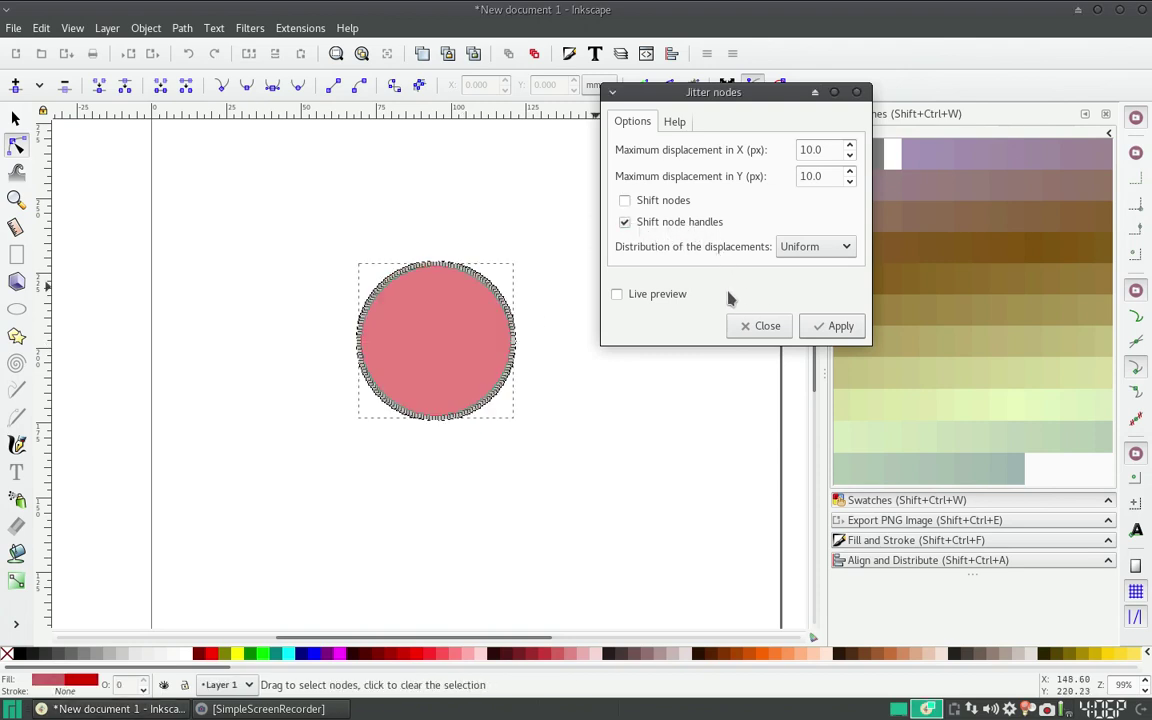
Zoom in on the circle's upper edge and apply the handle-only jitter.
left_click(463, 266)
scroll(460, 267, "up", 3, "ctrl")
scroll(460, 268, "up", 2, "ctrl")
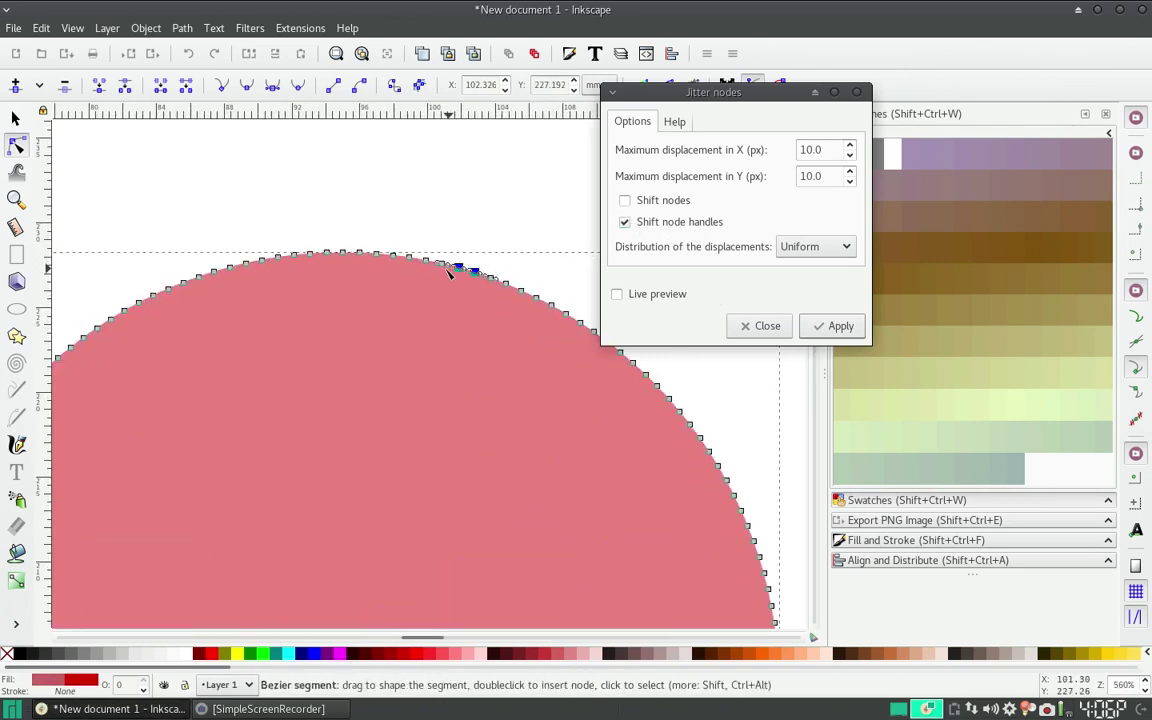
left_click(182, 282)
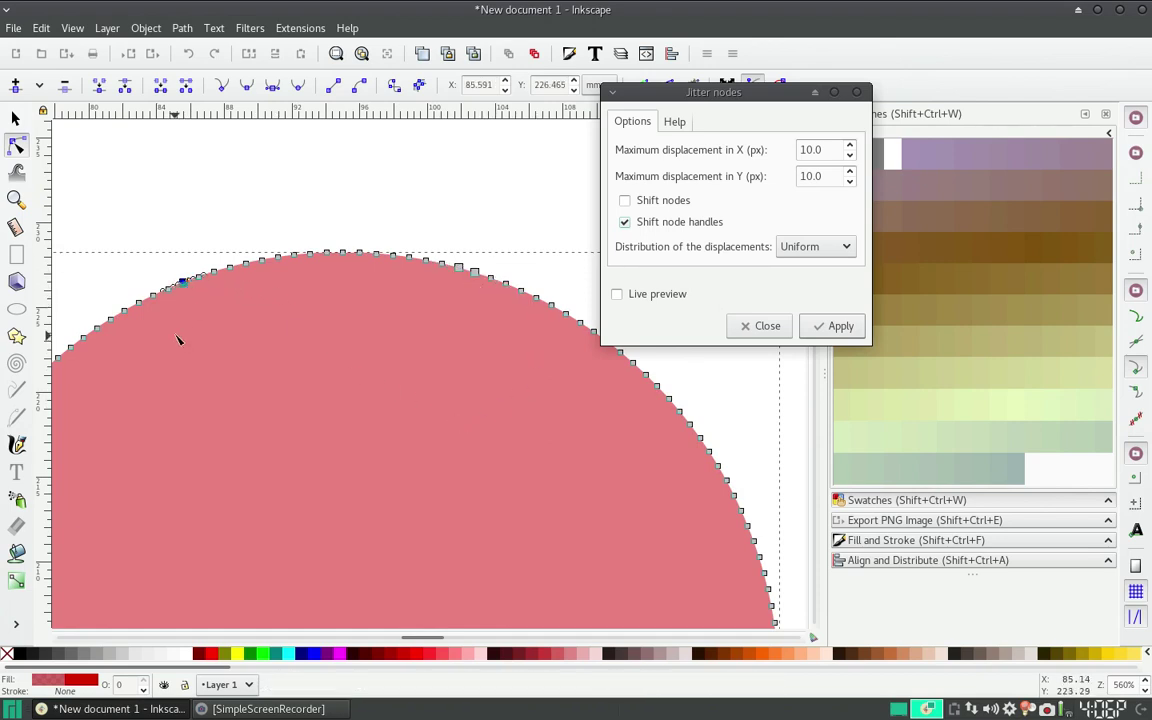
left_click(830, 329)
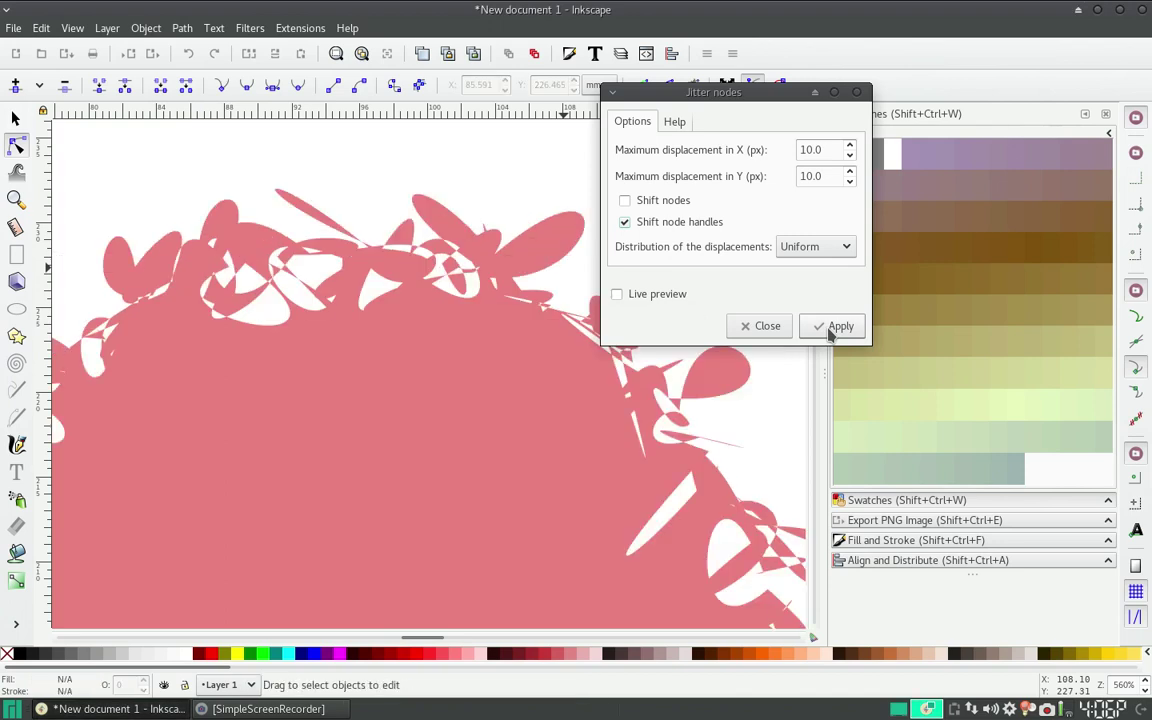
Inspect the handles of the distorted, petal-like edge nodes.
left_click(432, 416)
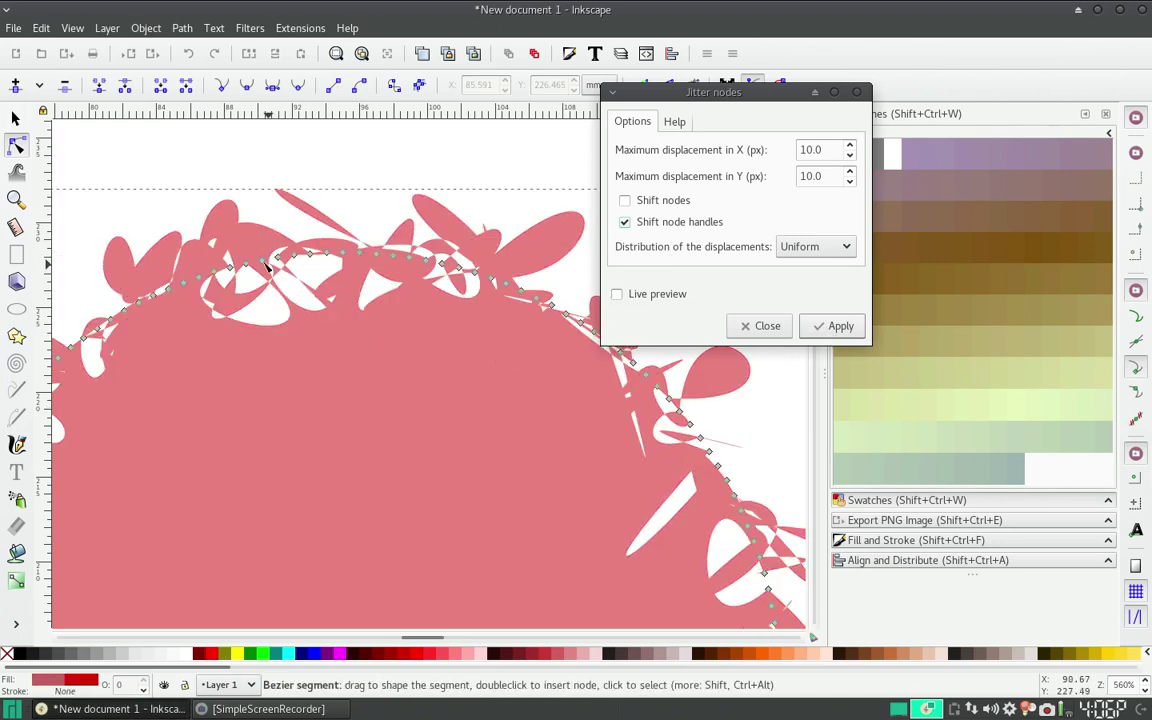
left_click(230, 266)
left_click(166, 289)
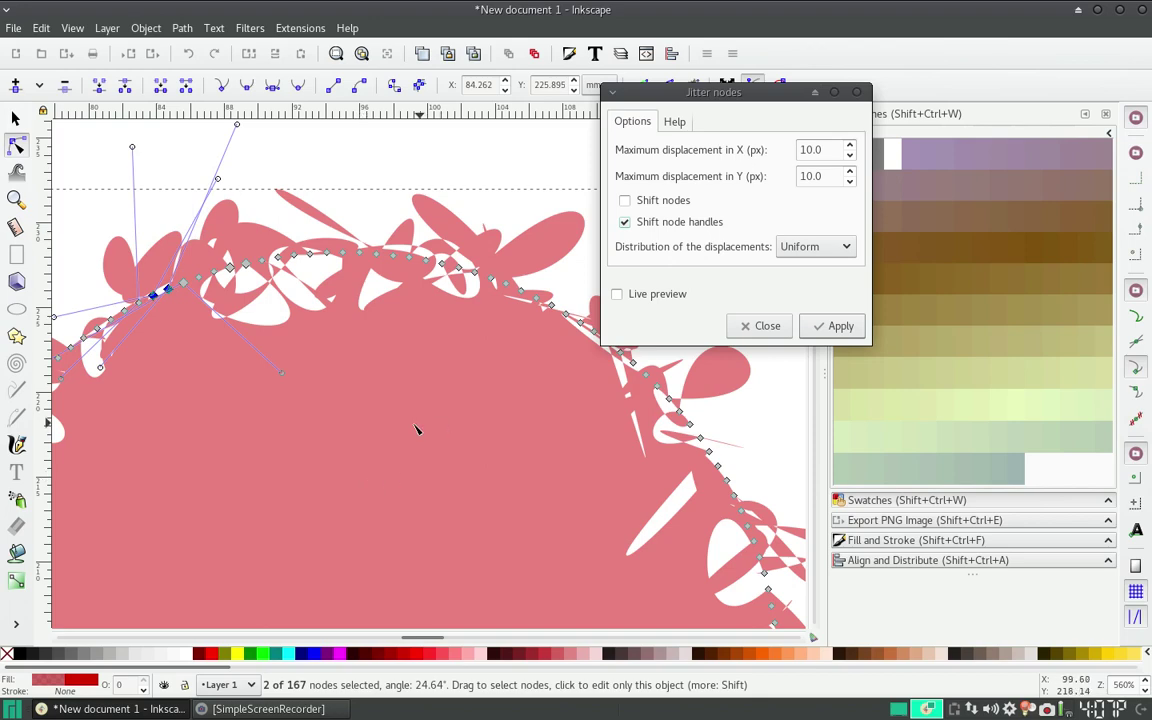
scroll(422, 428, "down", 1, "ctrl")
scroll(411, 430, "down", 1, "ctrl")
scroll(411, 430, "down", 1, "ctrl")
scroll(425, 400, "down", 1, "ctrl")
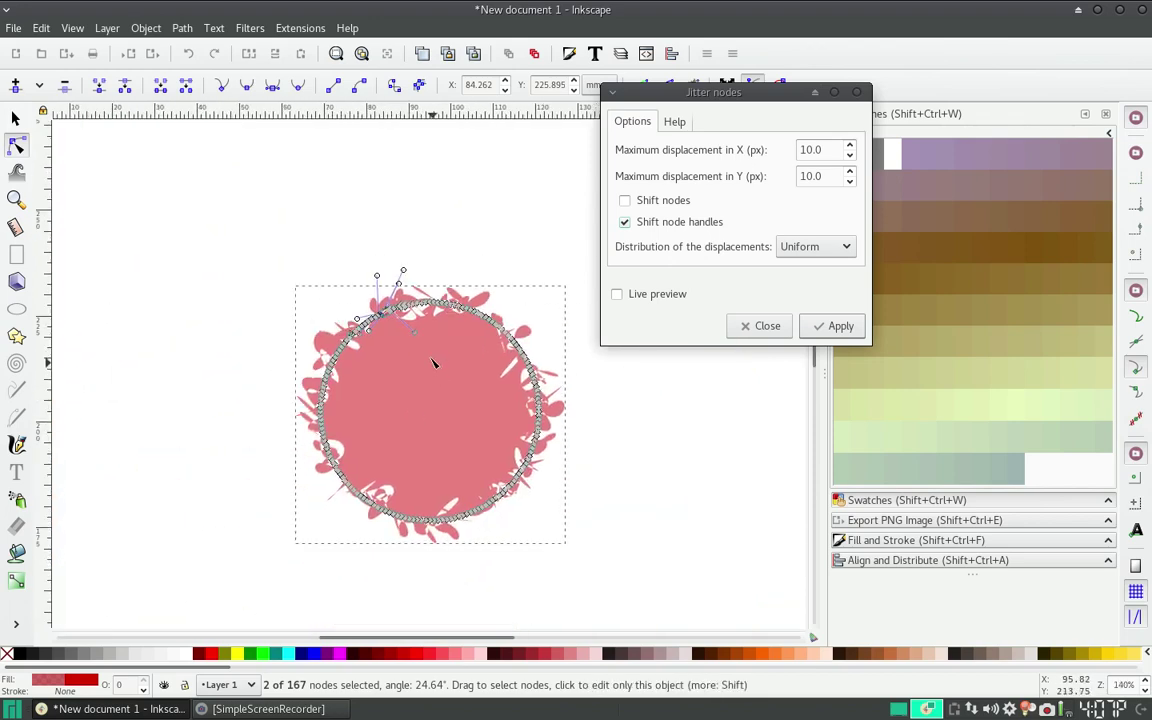
scroll(430, 360, "up", 2, "ctrl")
scroll(425, 345, "up", 1, "ctrl")
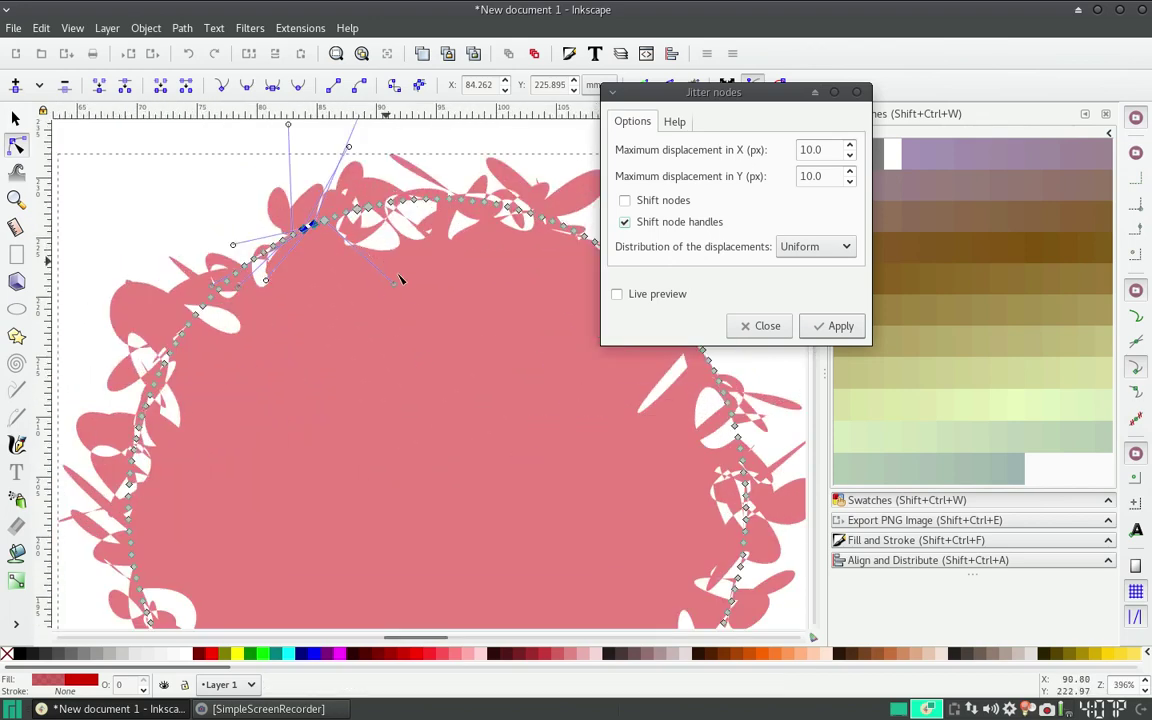
left_click(178, 335)
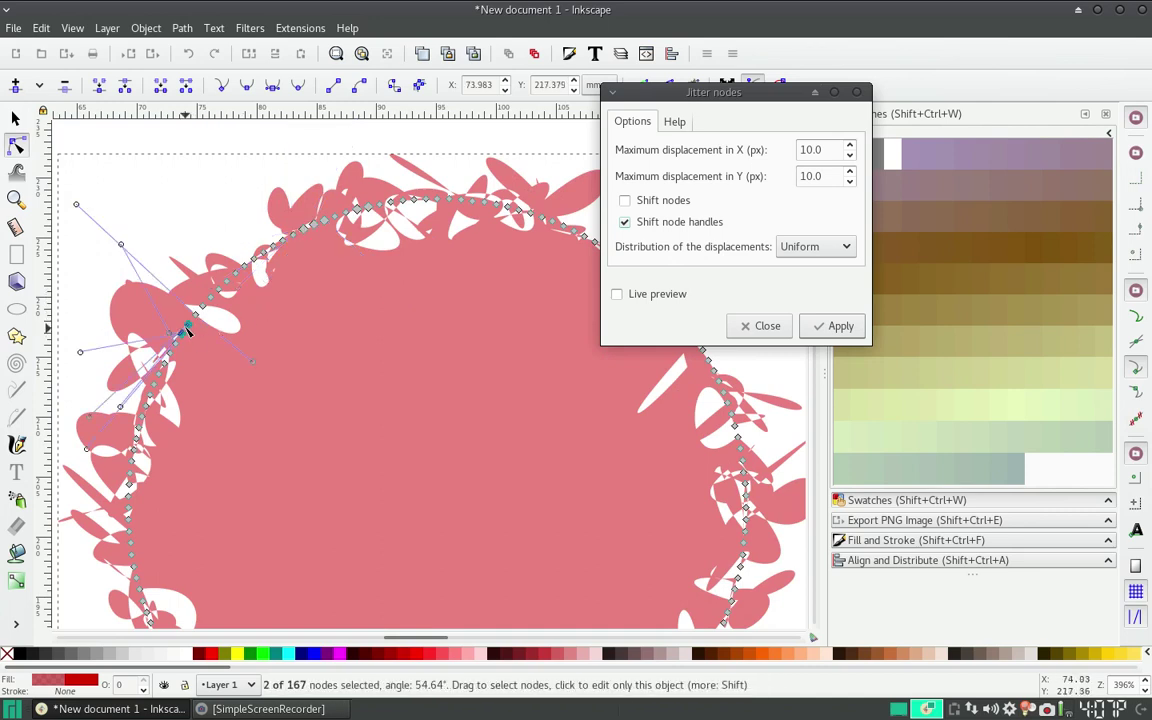
left_click(245, 265)
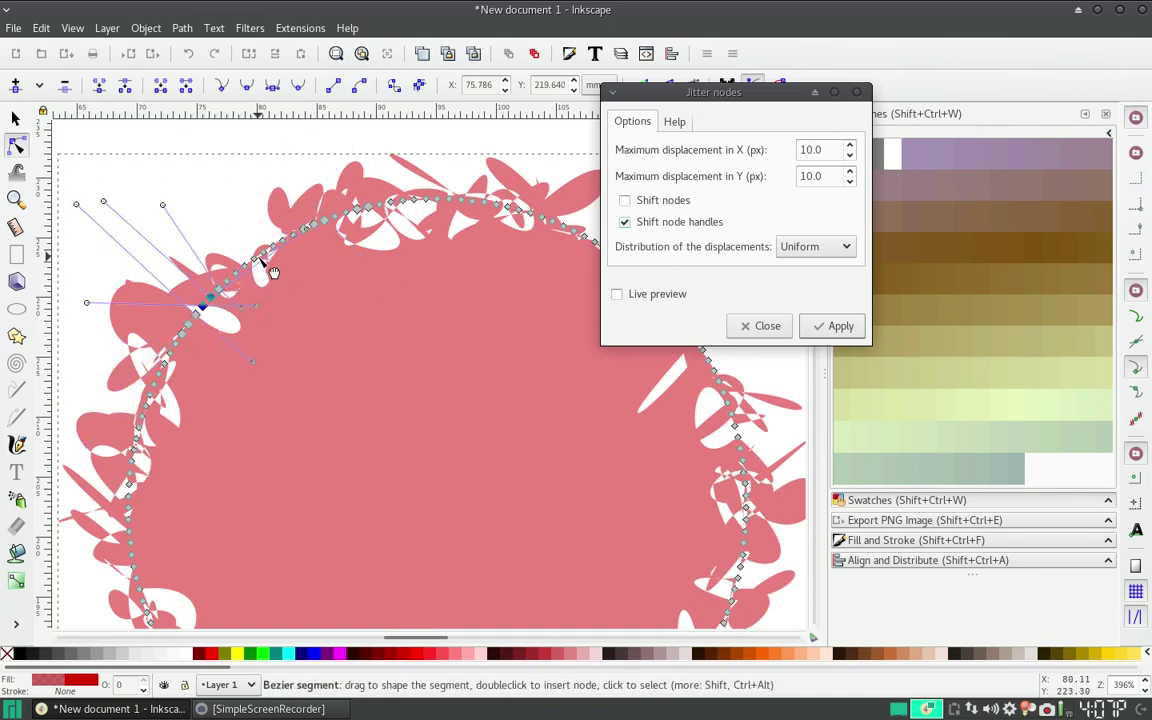
Undo the handle jitter and re-apply Jitter nodes shifting nodes instead of handles.
key("ctrl+z")
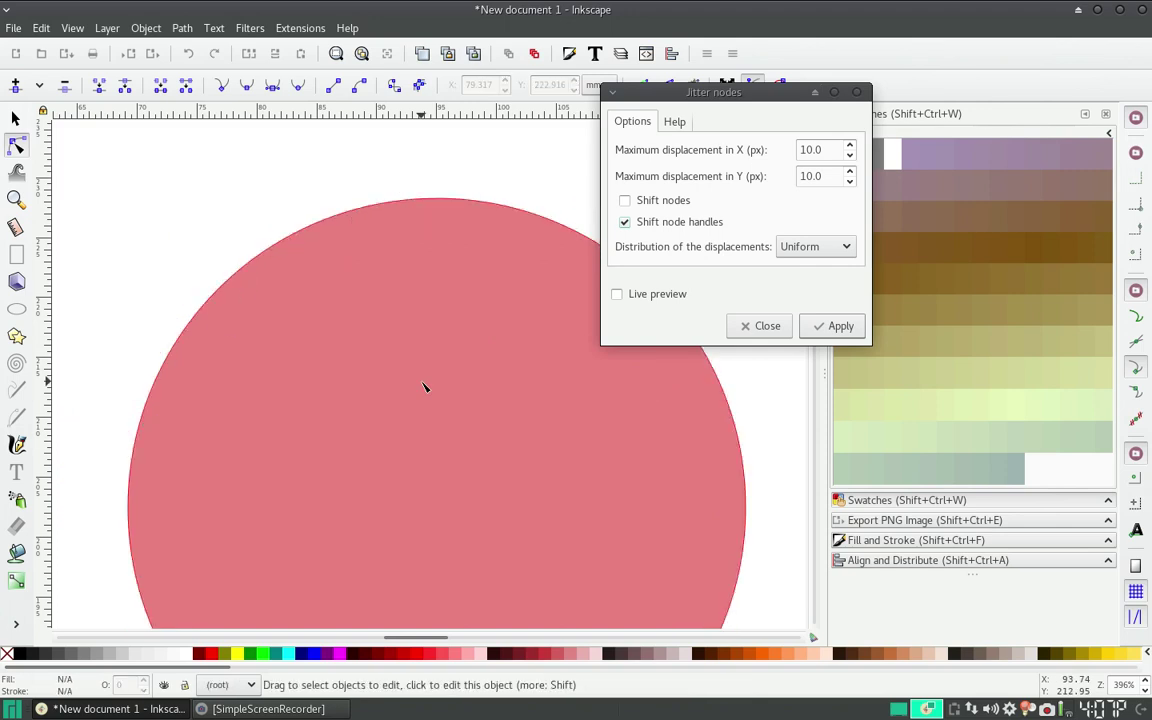
left_click(624, 222)
left_click(624, 200)
left_click(850, 335)
left_click(540, 391)
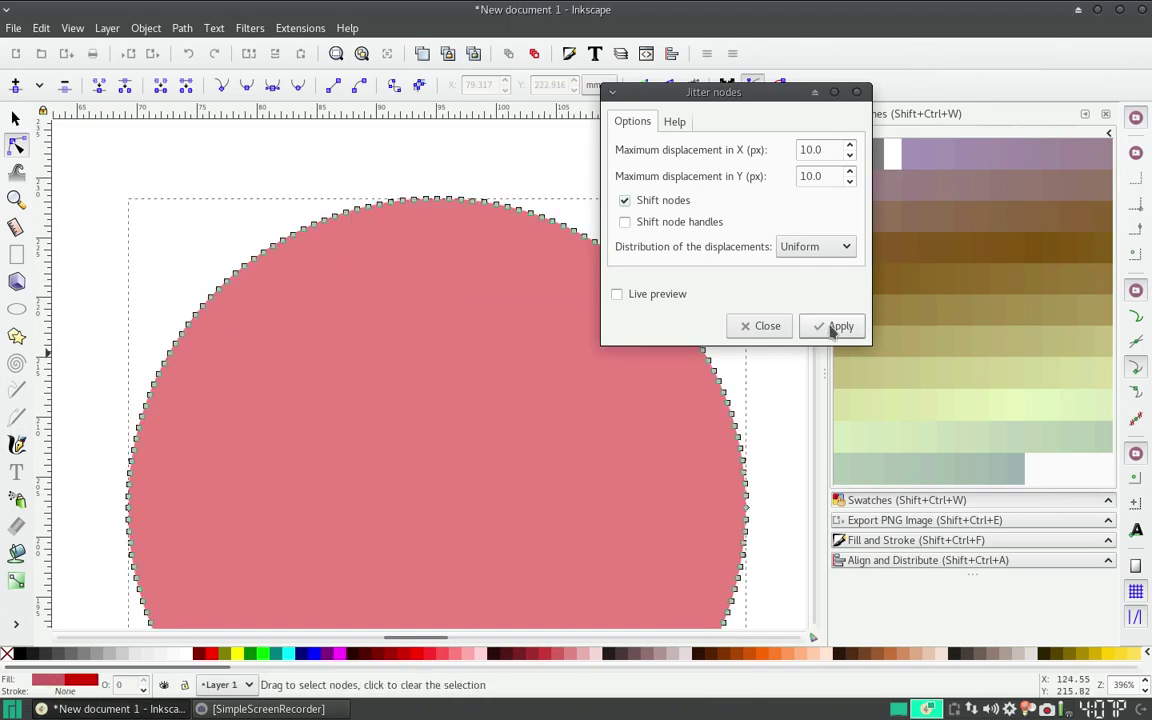
left_click(835, 327)
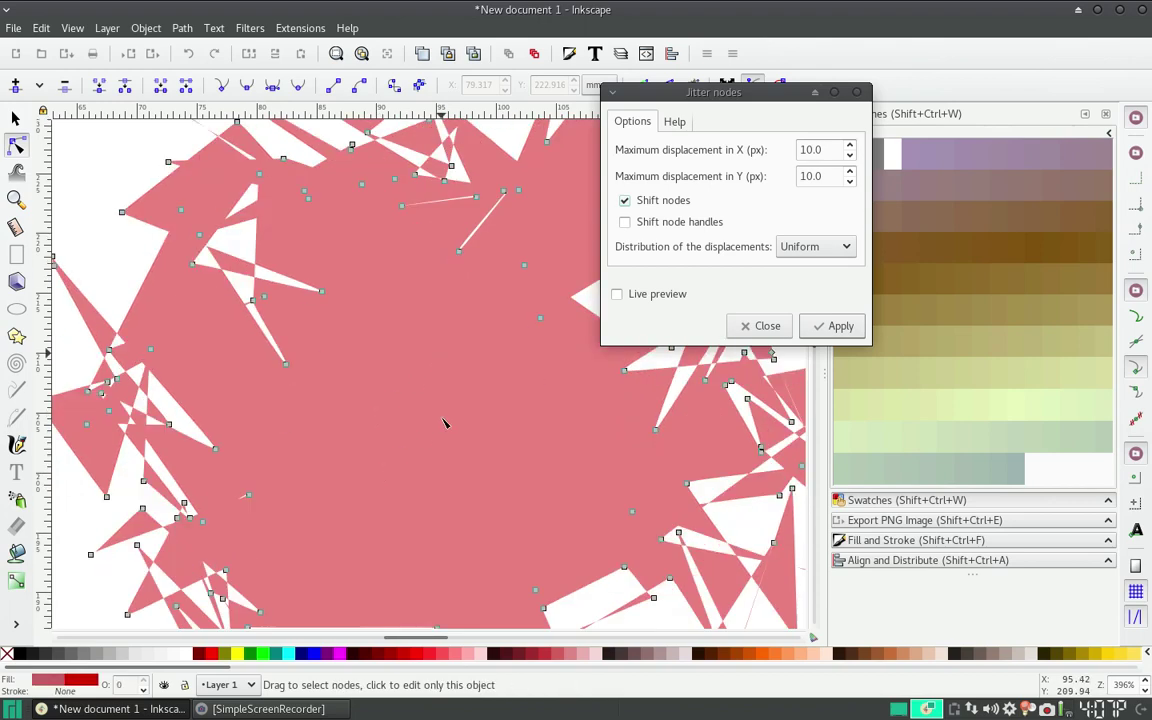
scroll(442, 410, "up", 2)
scroll(442, 395, "up", 2)
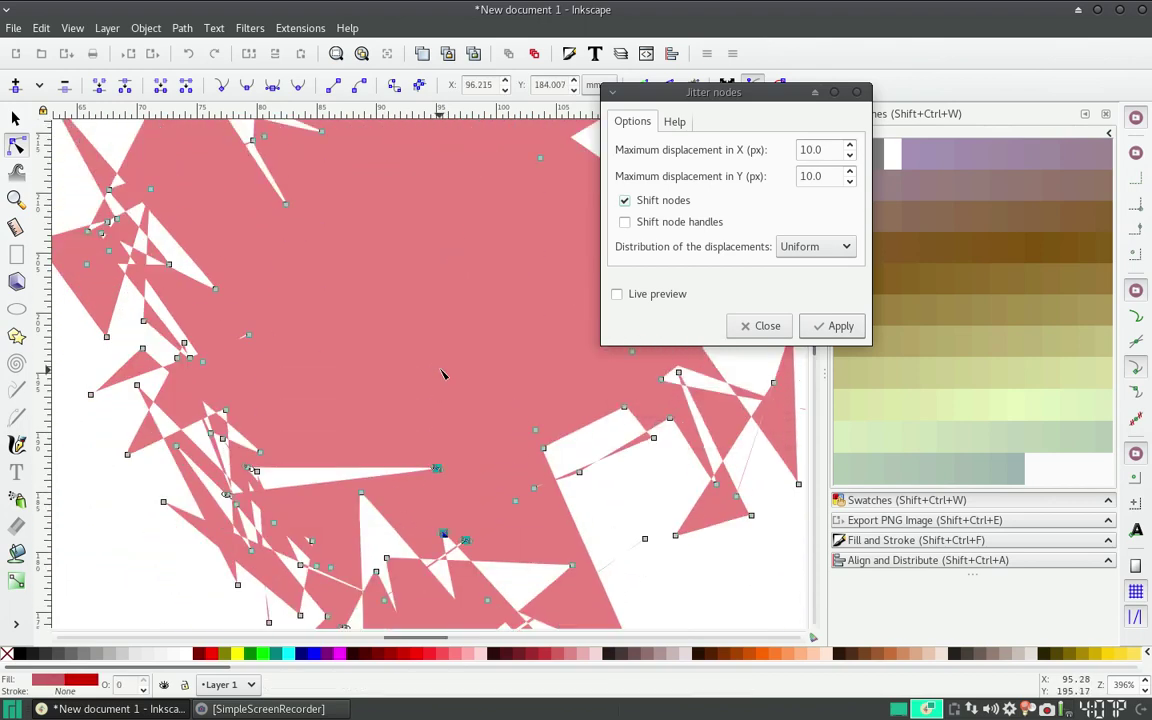
scroll(443, 380, "up", 2)
key("ctrl+z")
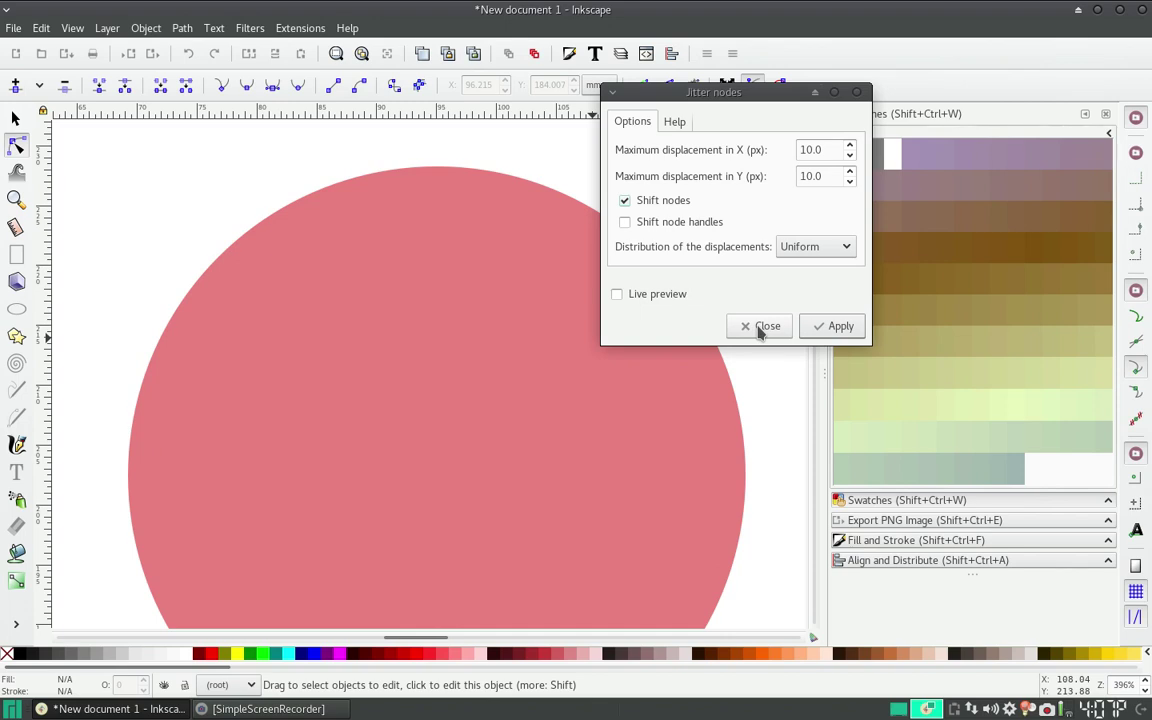
left_click(760, 327)
Dismiss the extensions list, reselect the pink circle's nodes, and bring up Extensions again.
left_click(250, 28)
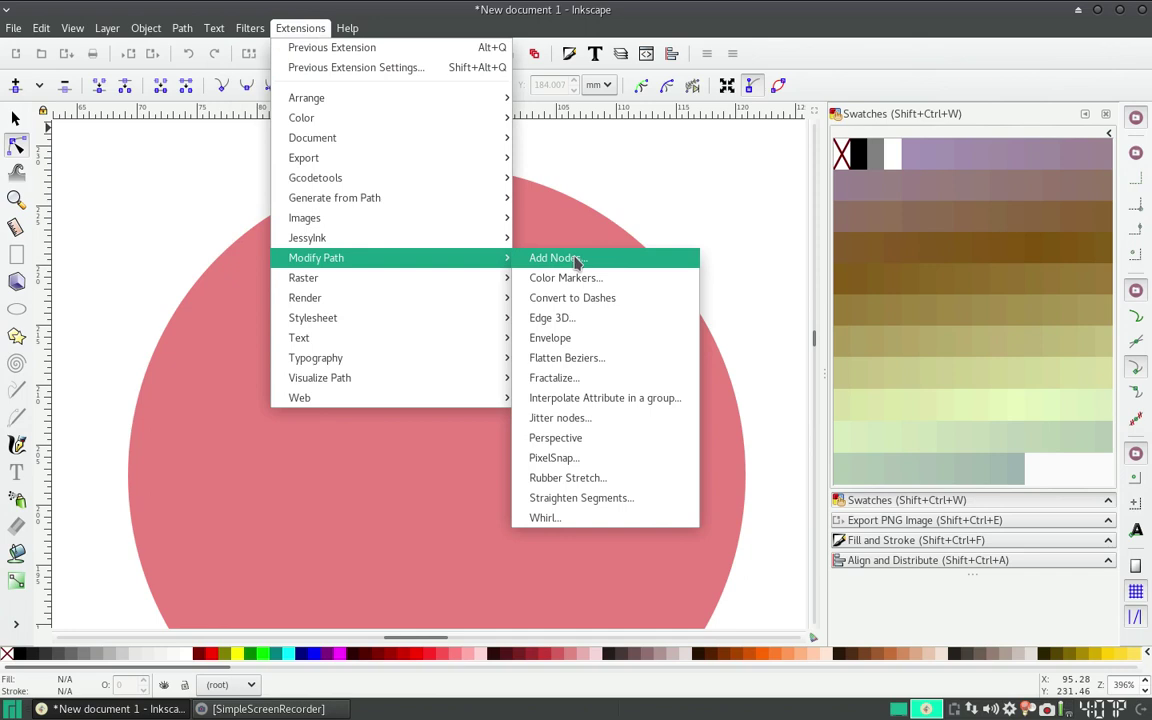
left_click(415, 495)
left_click(327, 257)
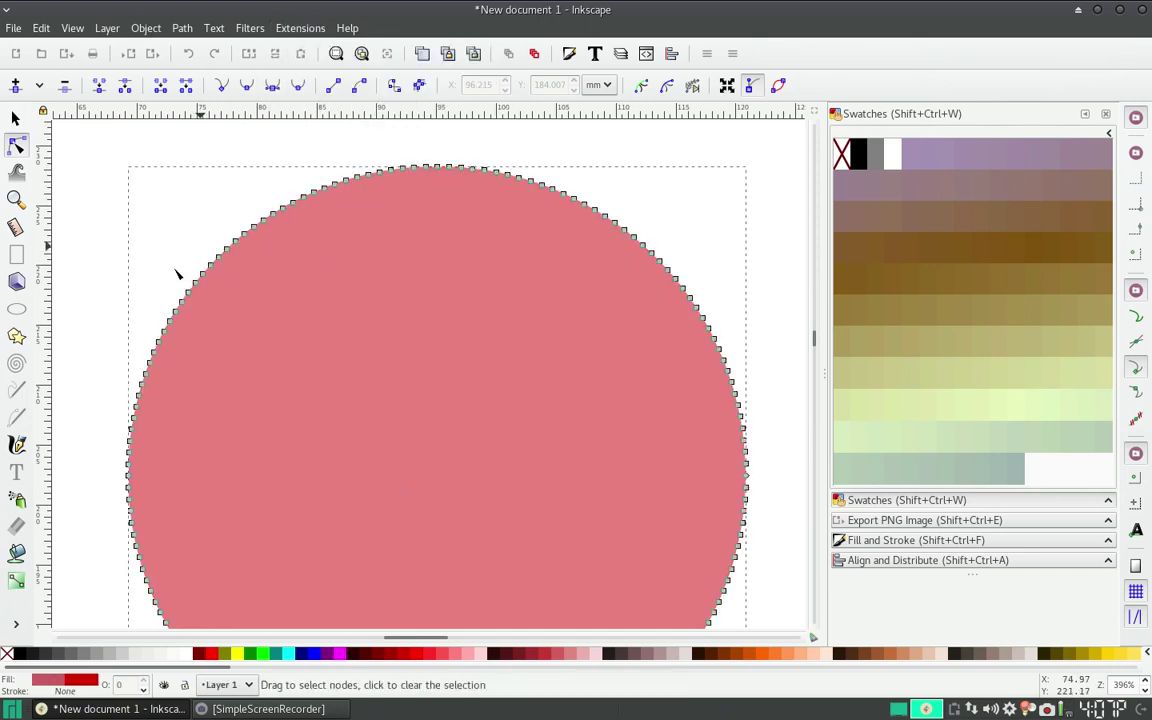
left_click(306, 30)
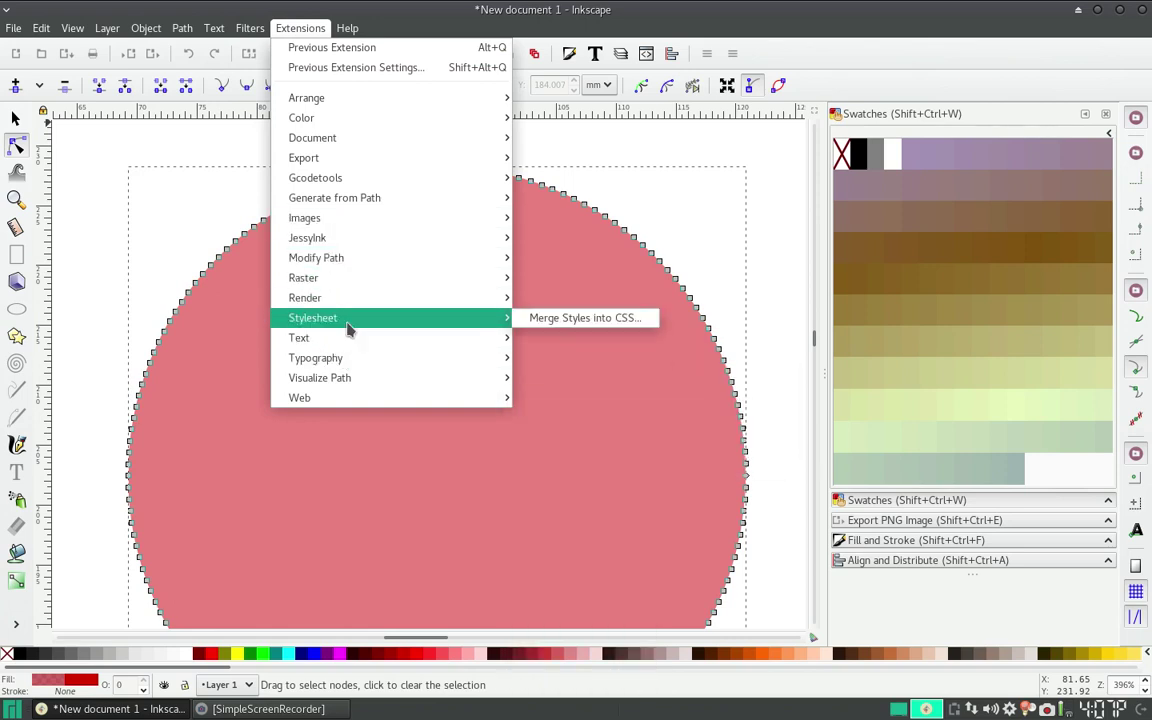
mouse_move(316, 258)
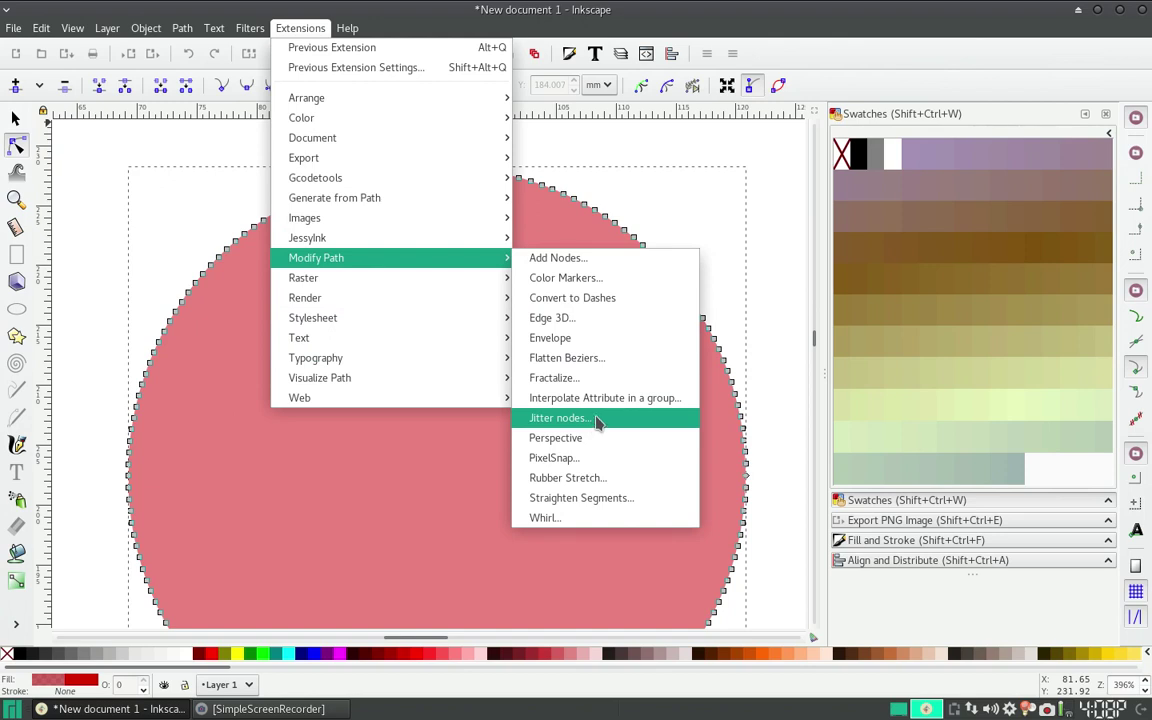
Apply Jitter nodes with maximum X displacement set to 5 px.
left_click(597, 423)
left_click_drag(555, 247, 495, 147)
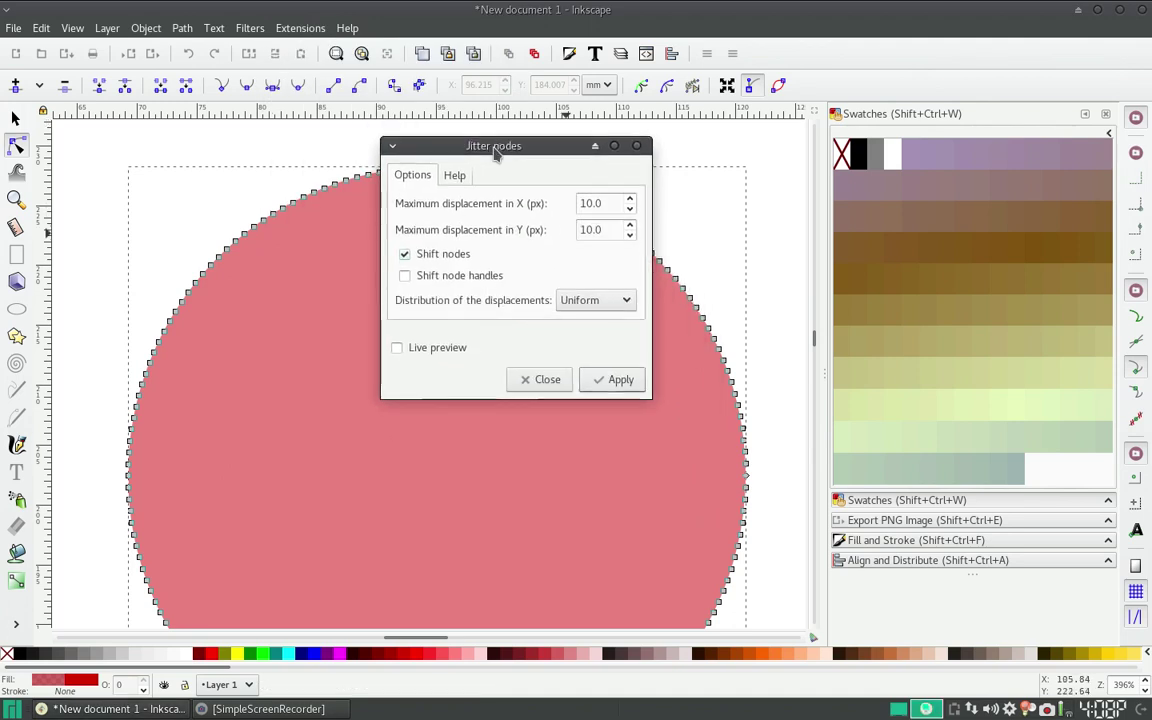
type("5")
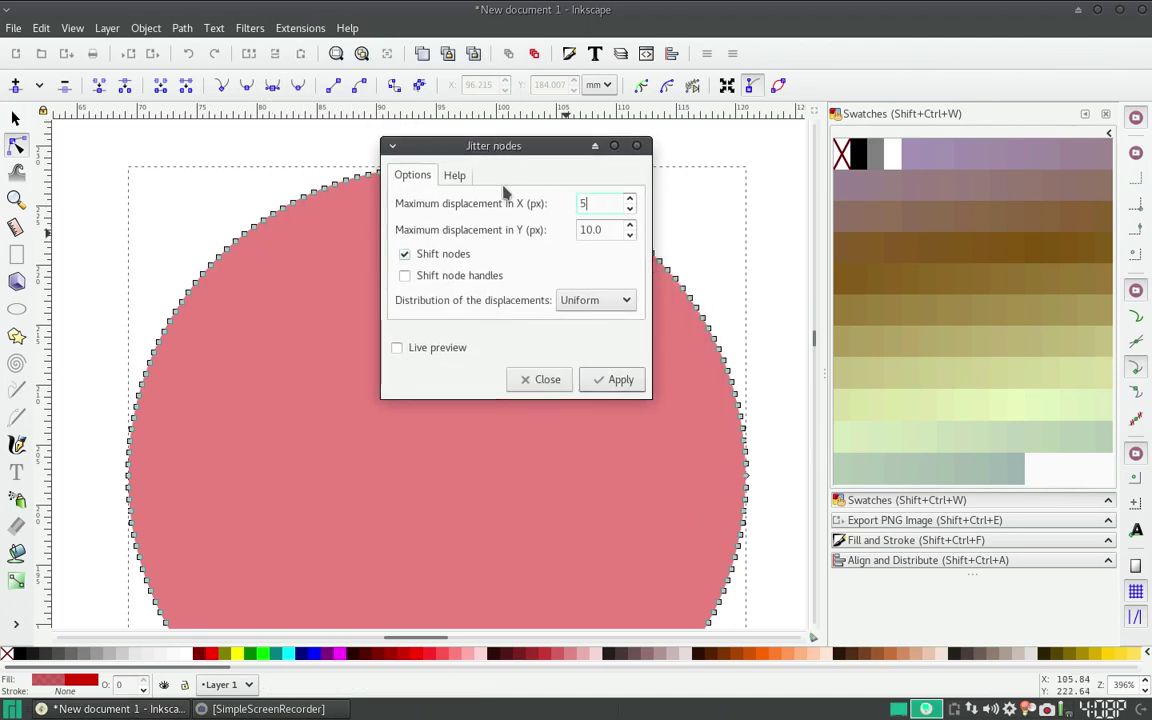
key("Tab")
left_click(592, 379)
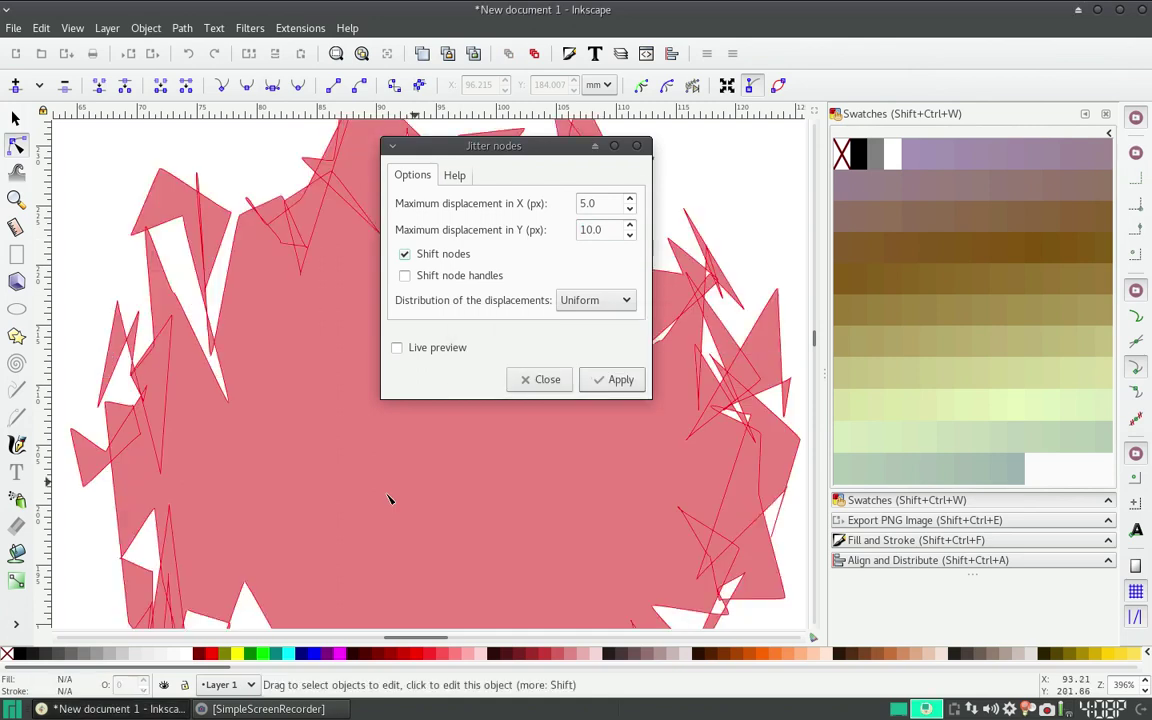
Zoom out to view the result, then discard the jitter and close the settings.
scroll(333, 457, "down", 2)
scroll(320, 475, "down", 2)
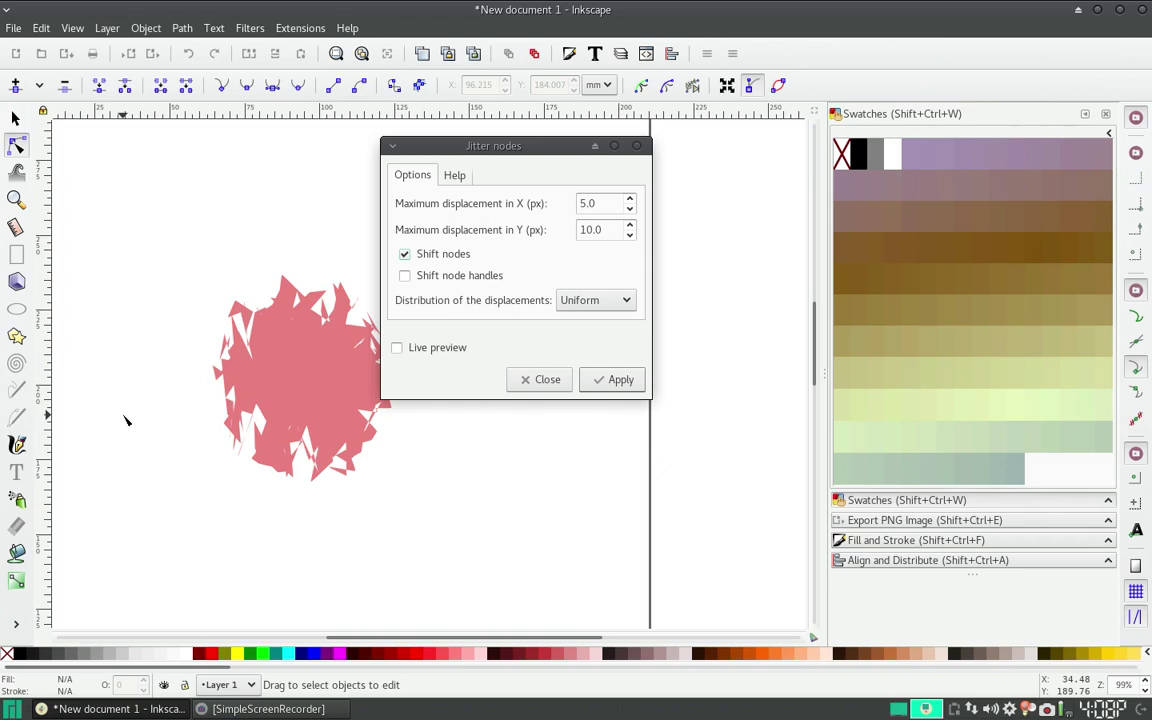
left_click(540, 379)
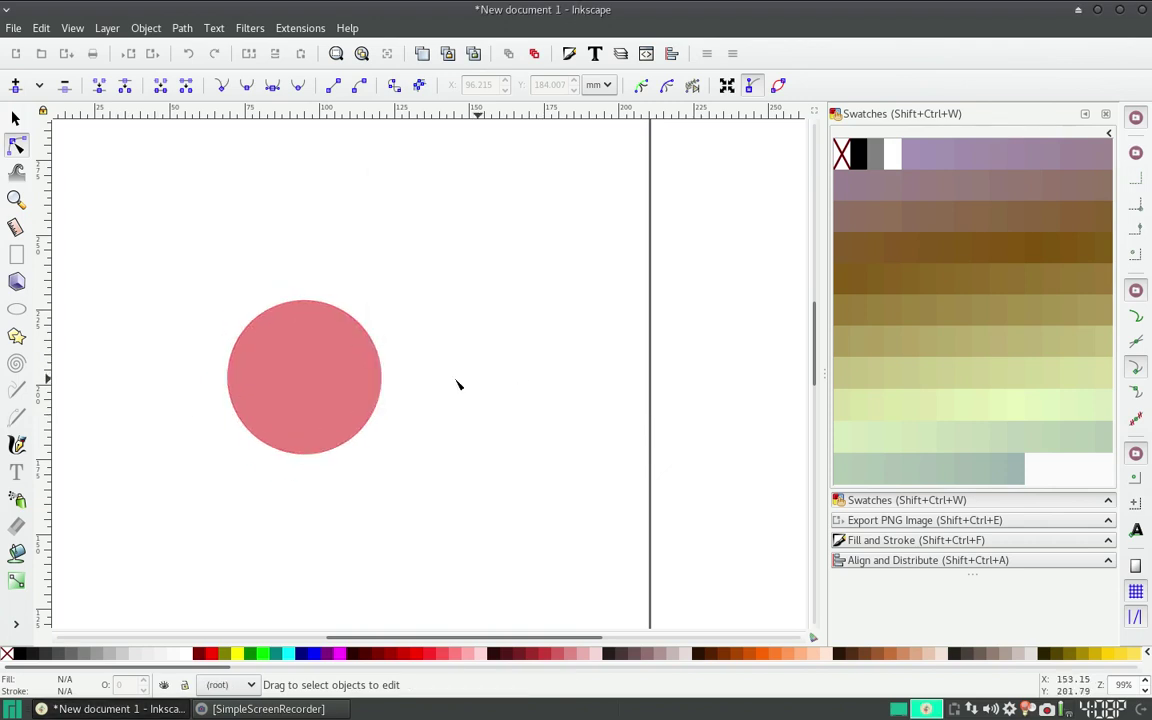
left_click_drag(366, 341, 463, 285)
scroll(445, 280, "up", 3)
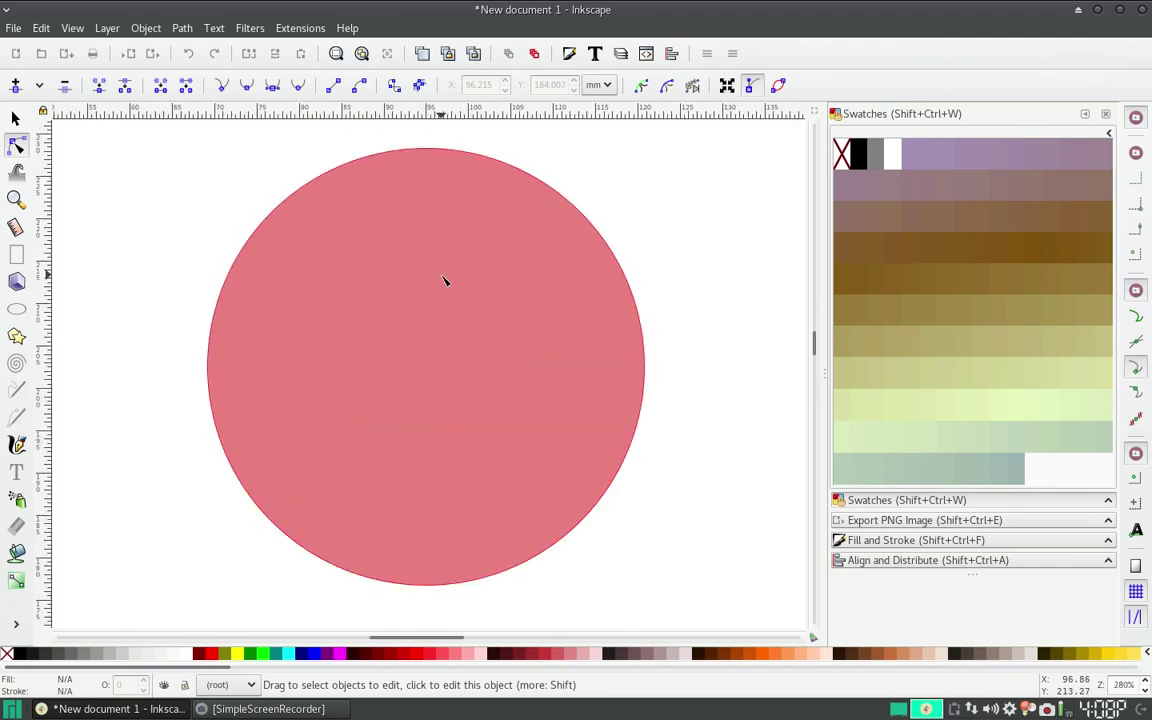